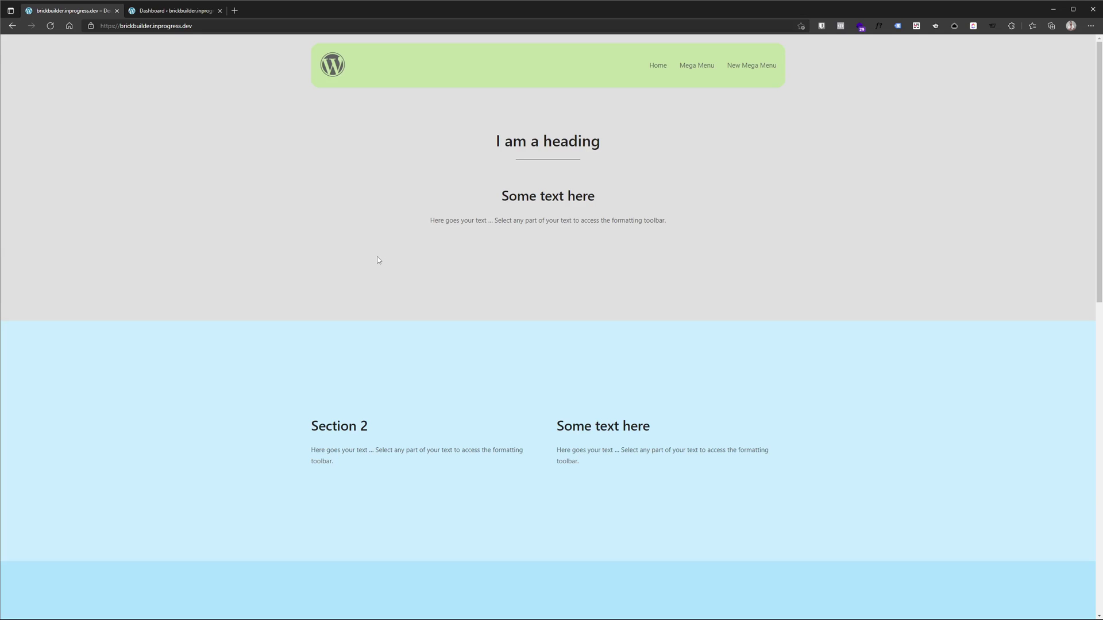
- Preview the existing Mega Menu dropdown with its 'I am a heading' text and four icon boxes
mouse_move(698, 65)
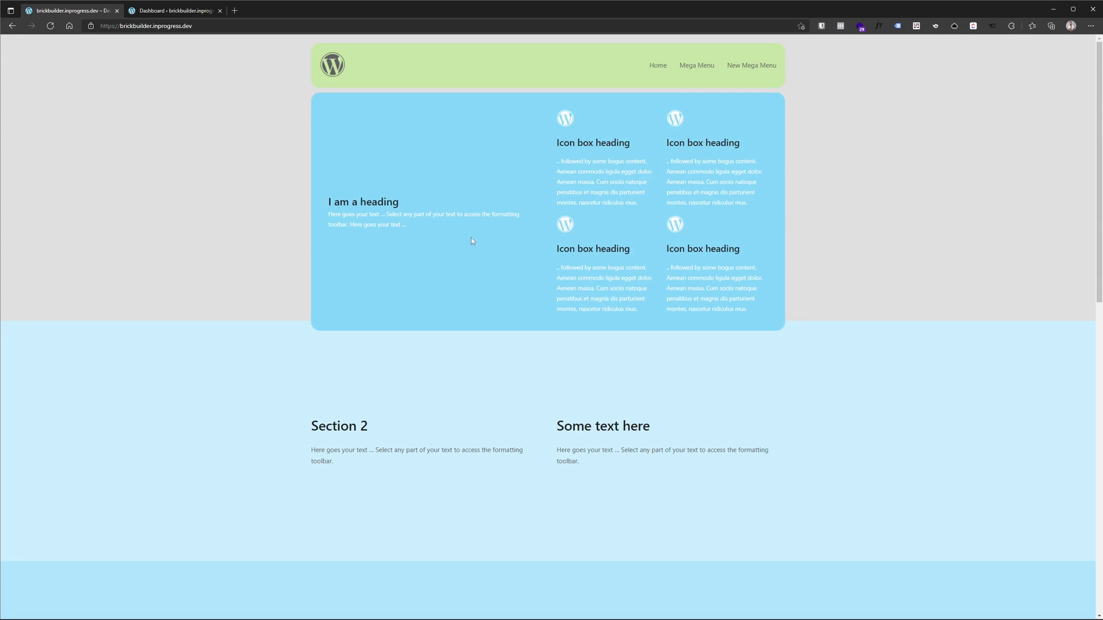
- Review the Main Menu under Appearance > Menus and the installed Plugins list in the dashboard
left_click(171, 12)
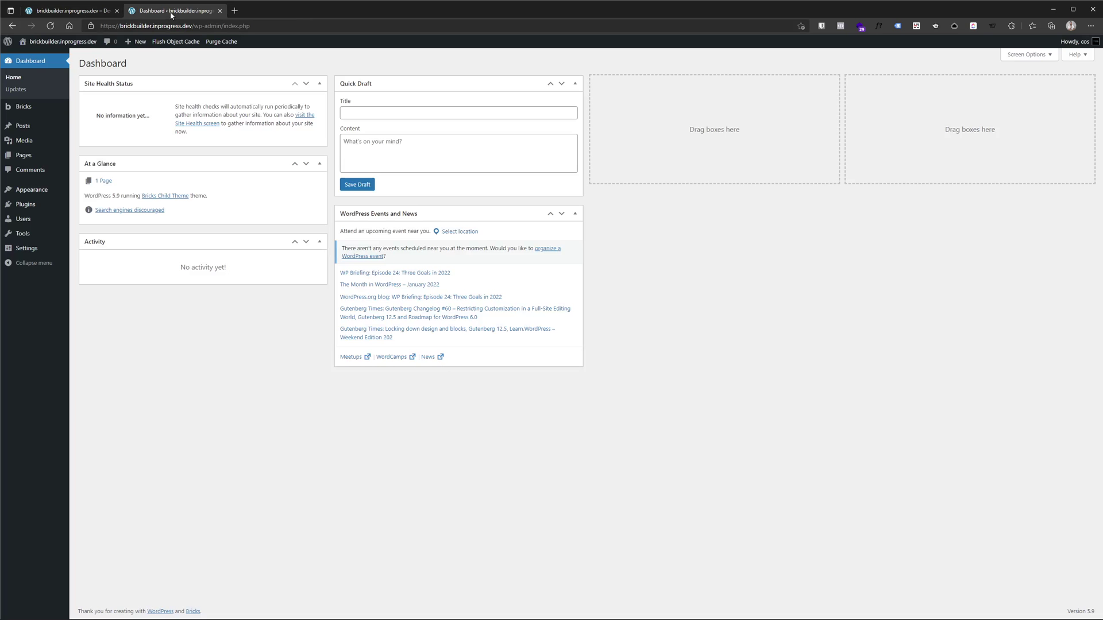
mouse_move(31, 190)
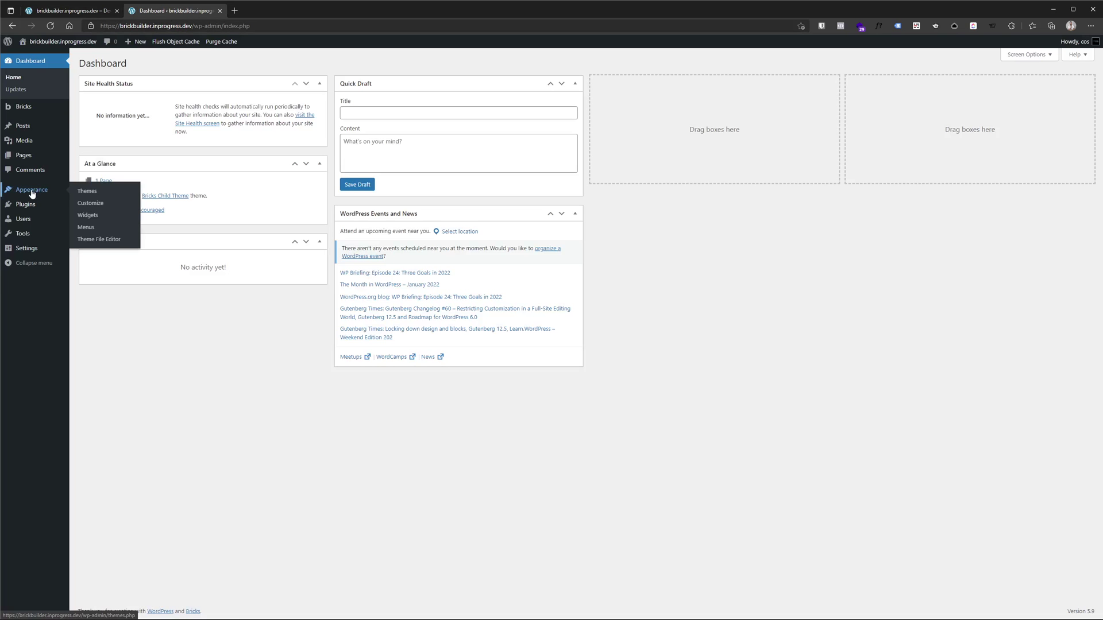
left_click(92, 228)
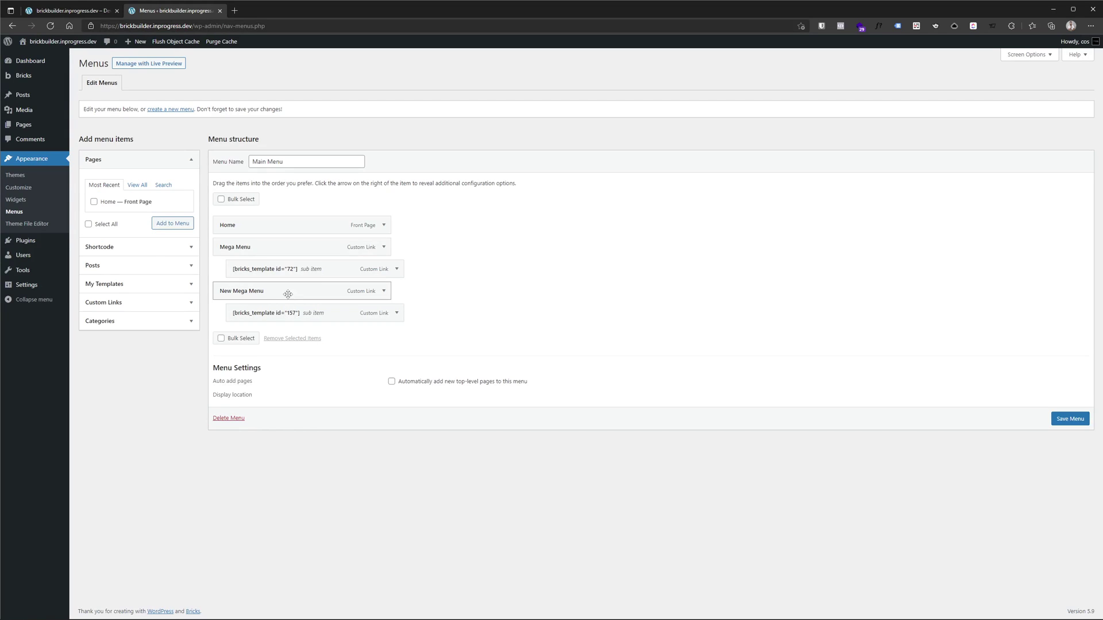
left_click(29, 245)
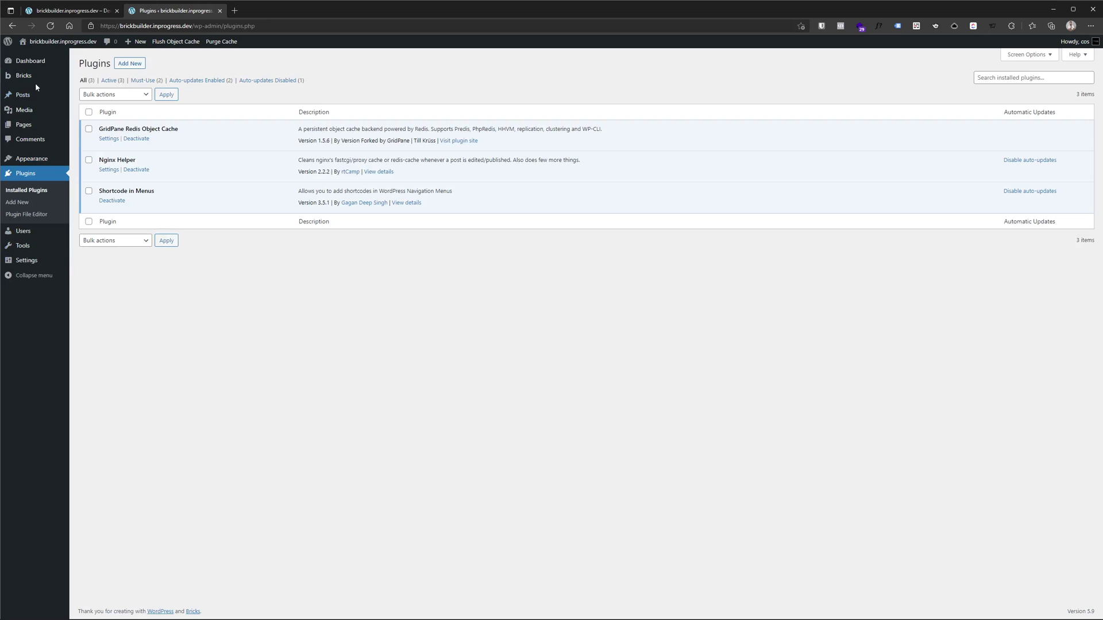
mouse_move(35, 79)
left_click(97, 90)
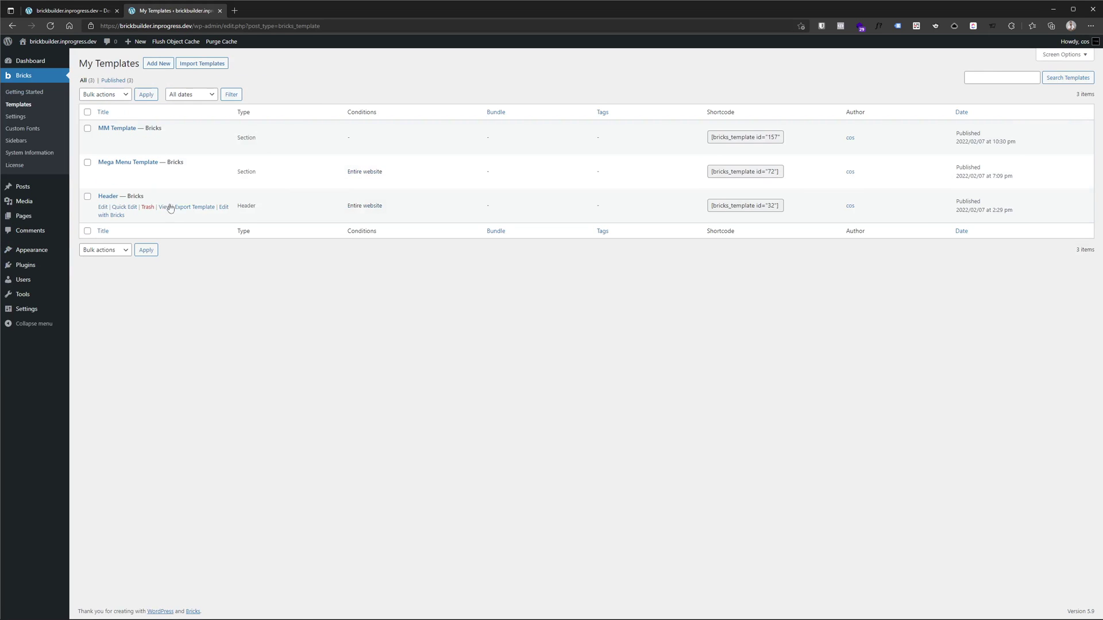
middle_click(111, 215)
left_click(256, 16)
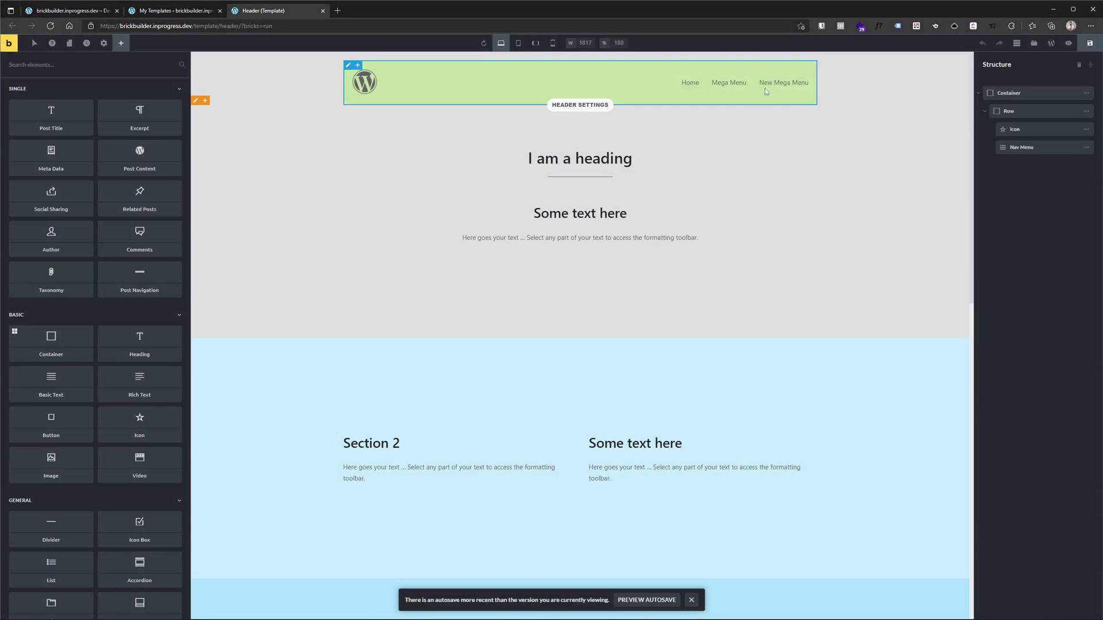
left_click(770, 85)
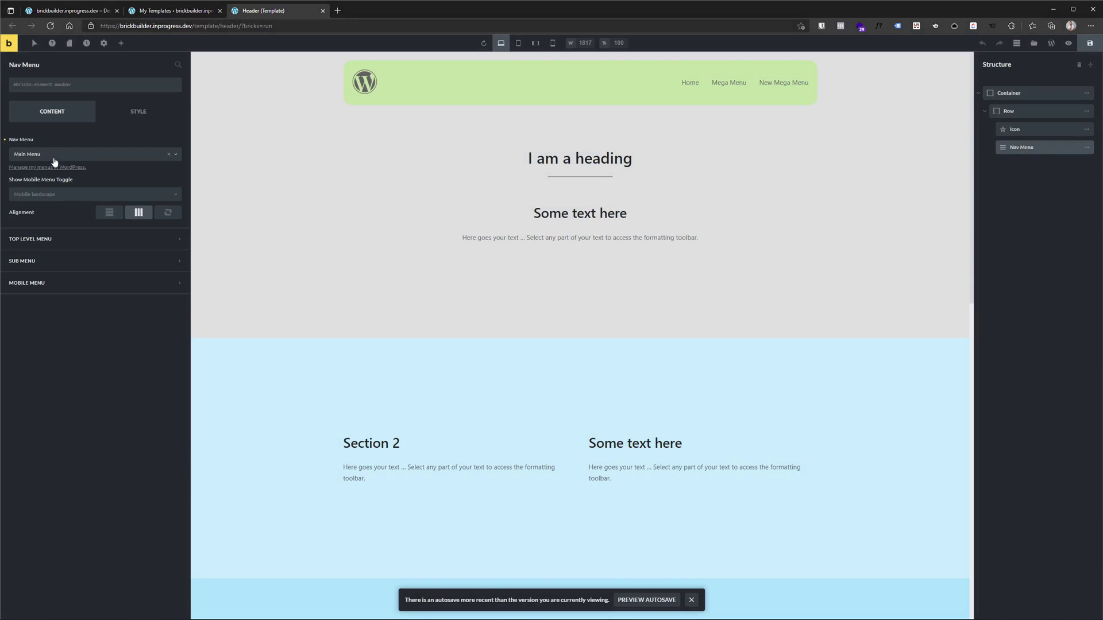
middle_click(281, 12)
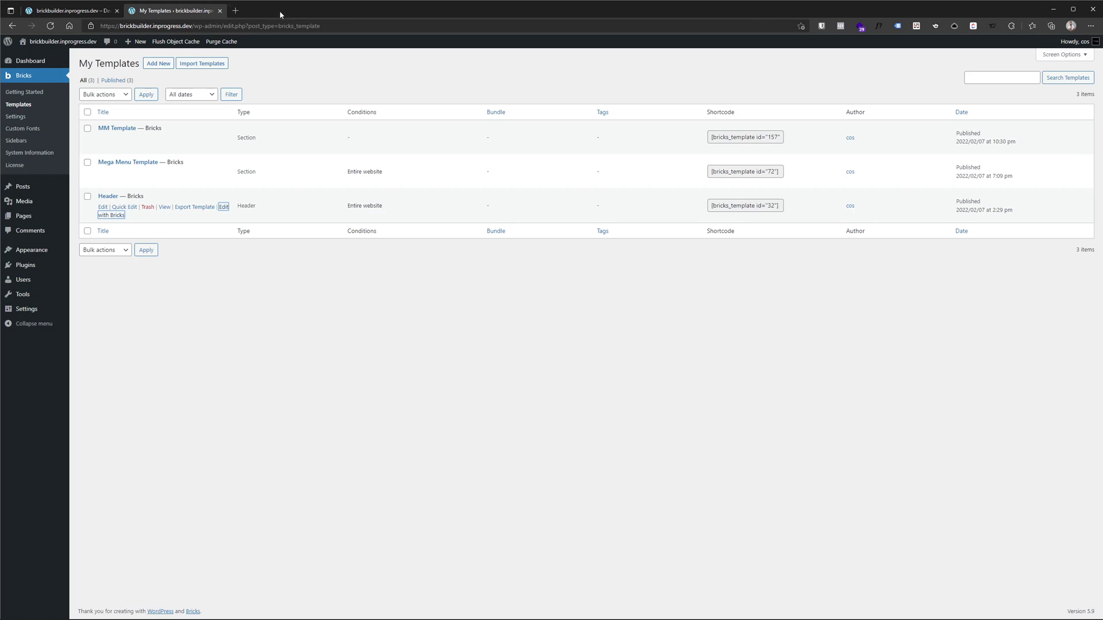
- Create and publish a Section template titled 'MM New', then open it in Bricks
left_click(155, 64)
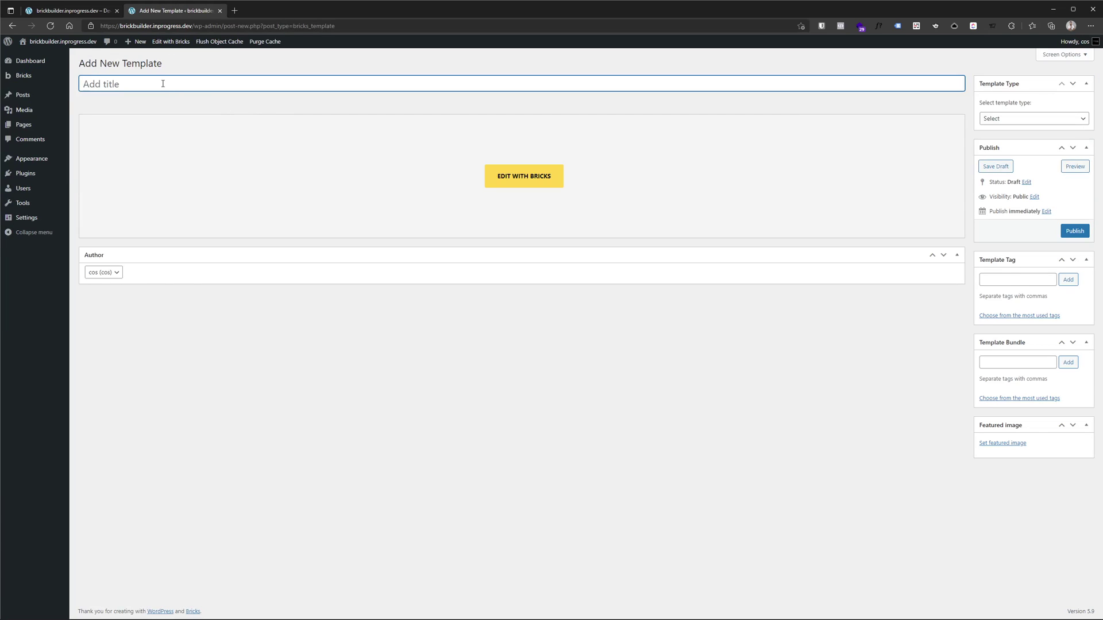
type("MM New")
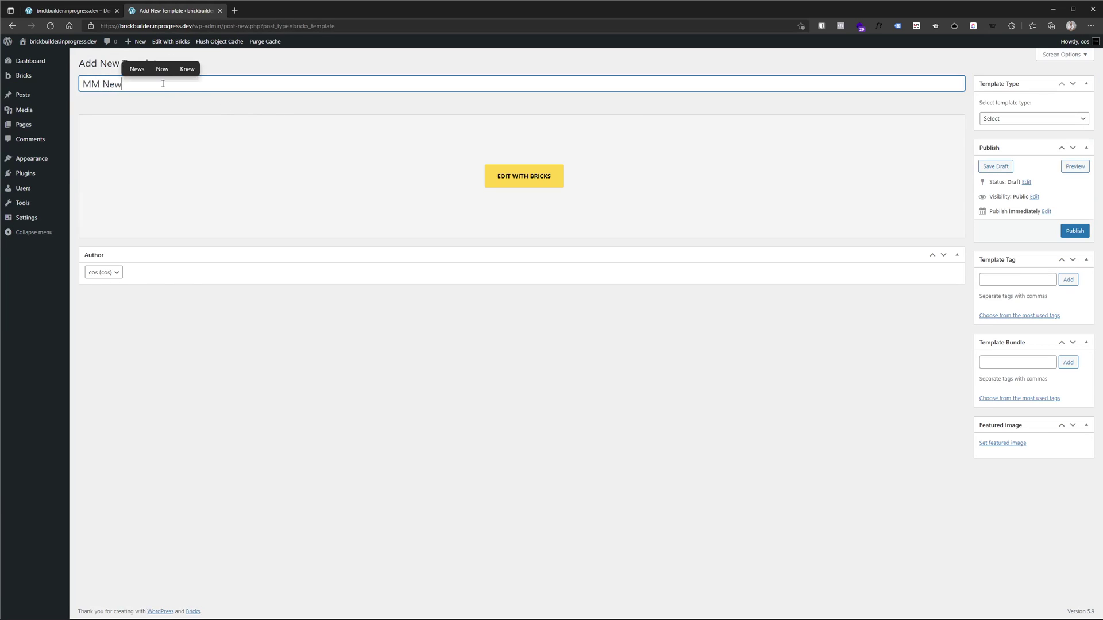
left_click(1015, 122)
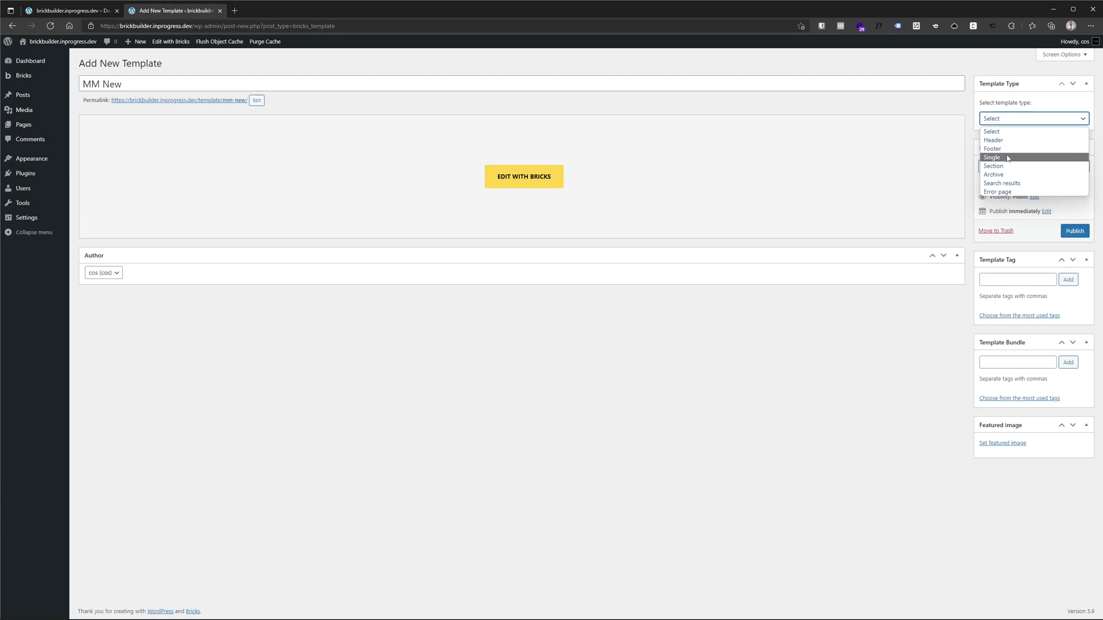
left_click(993, 166)
left_click(1075, 231)
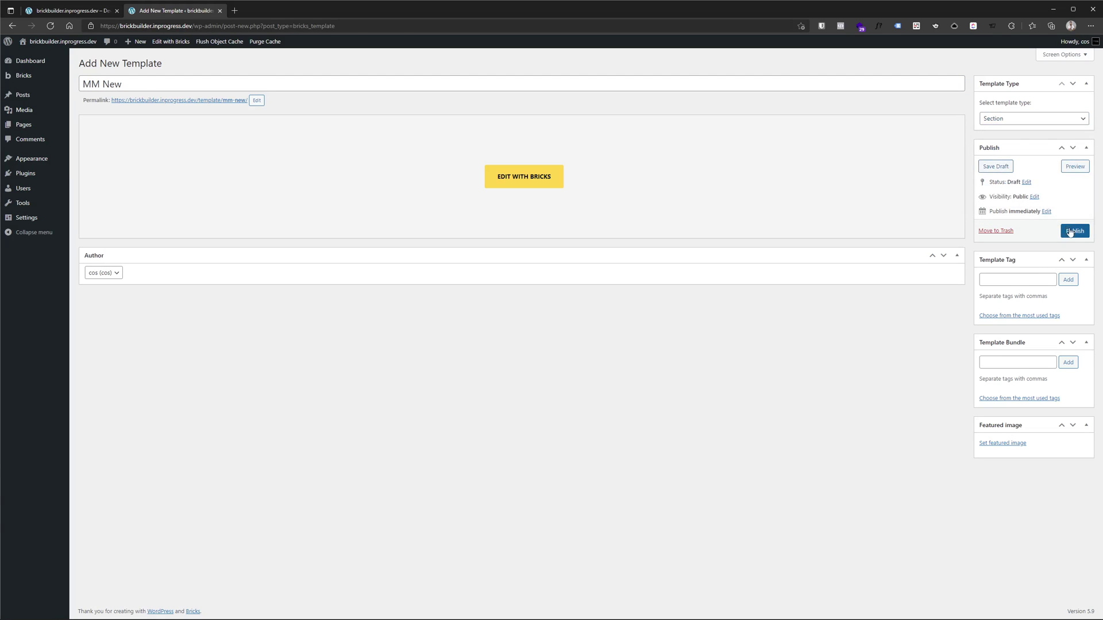
left_click(543, 213)
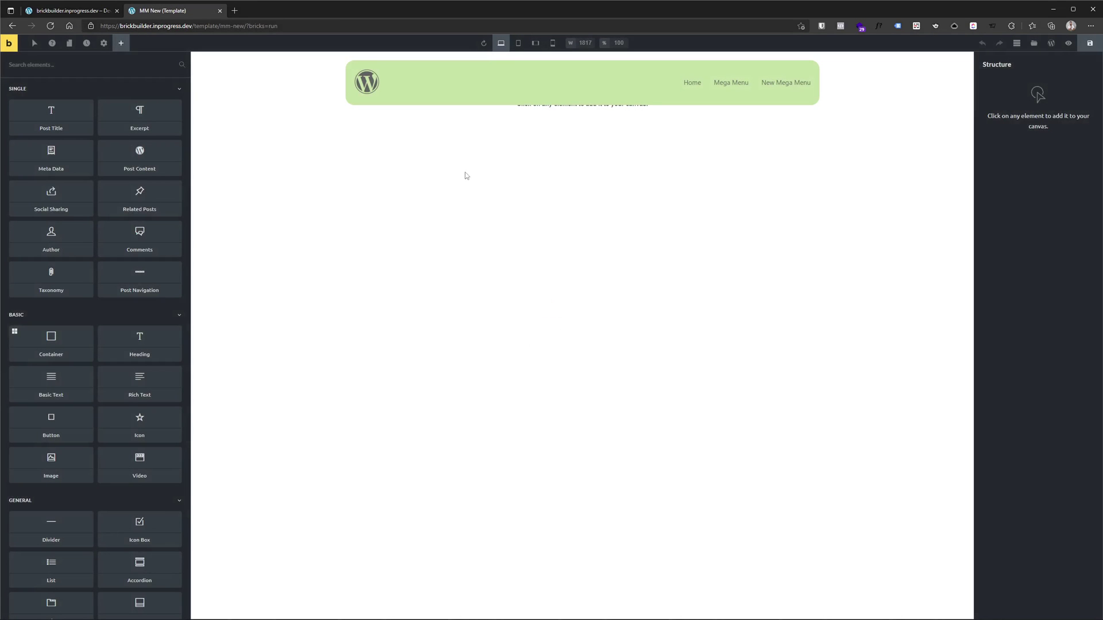
- Disable the header and footer in MM New's page settings
left_click(104, 43)
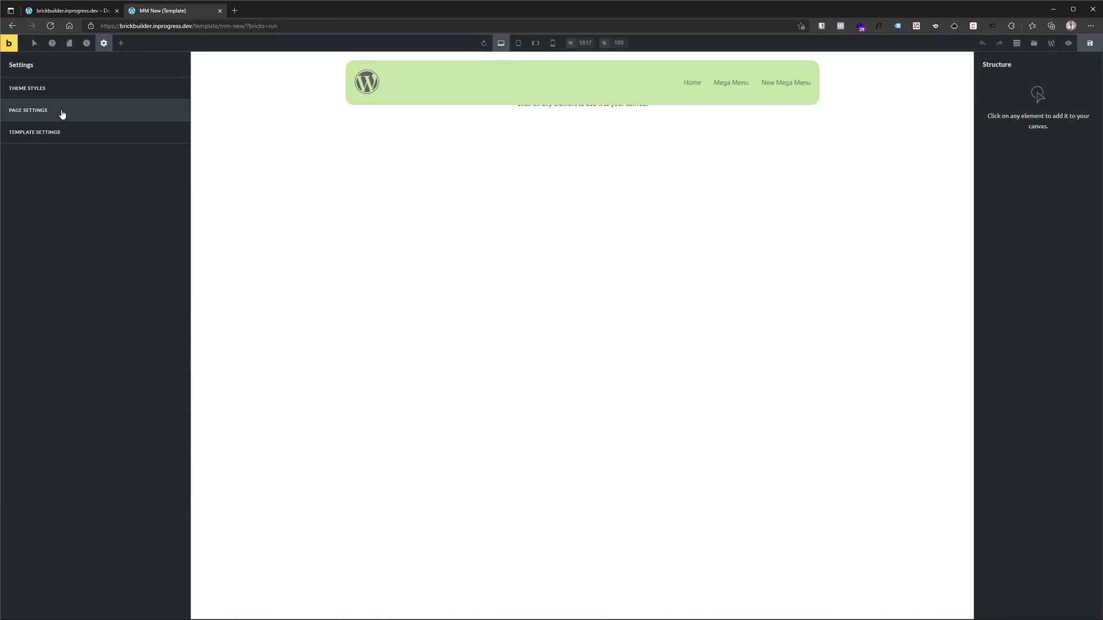
left_click(144, 98)
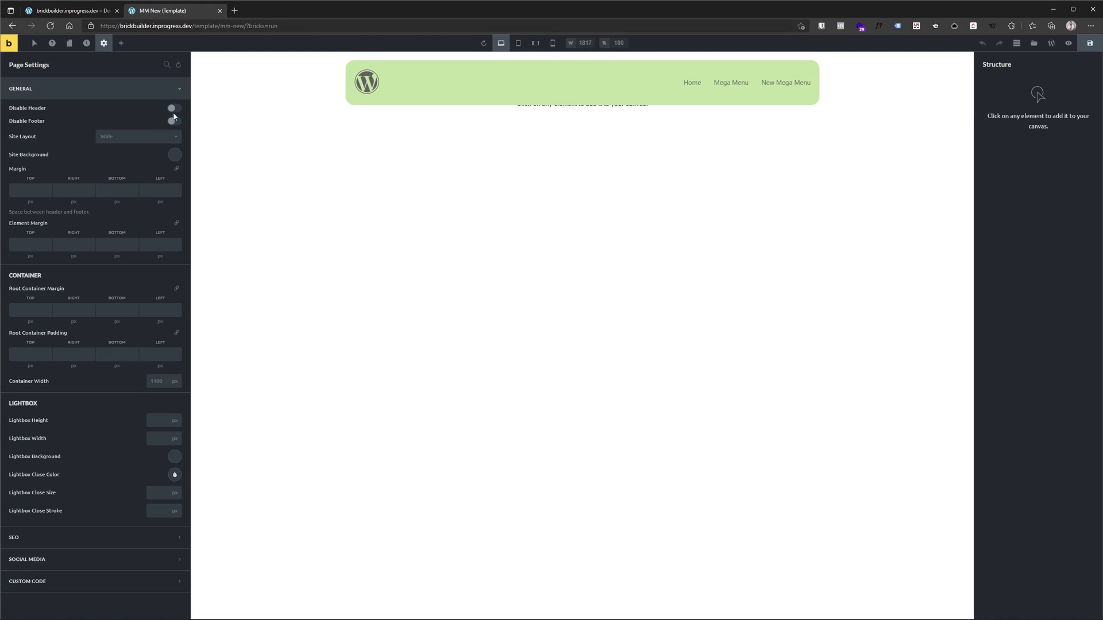
left_click(174, 108)
left_click(174, 120)
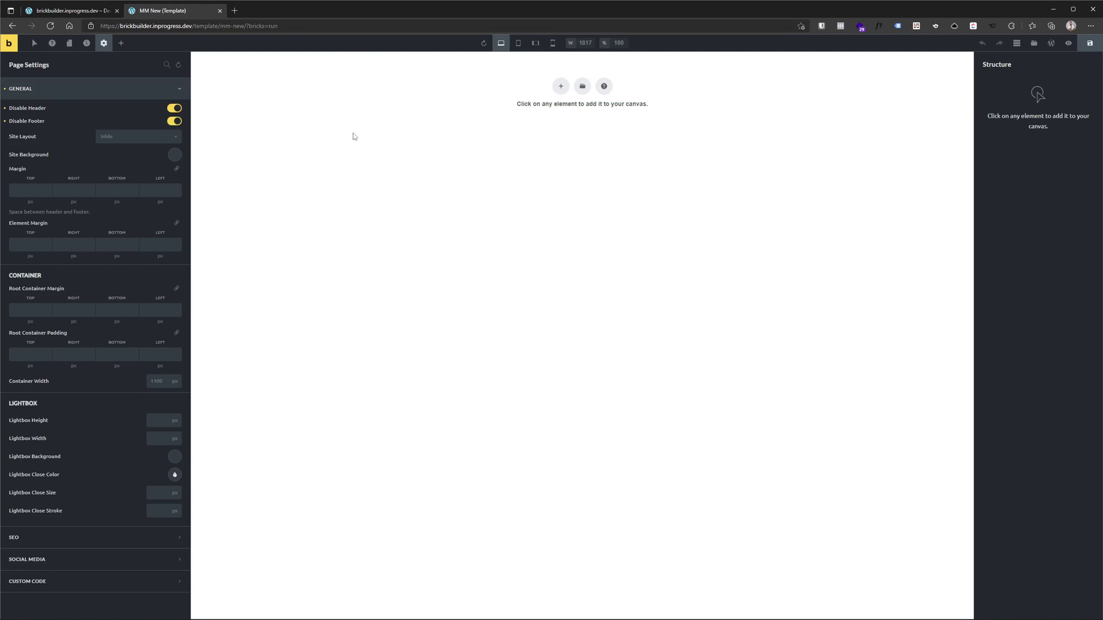
- Insert a Container on the empty canvas and give it the .section class
left_click(561, 86)
left_click(1012, 94)
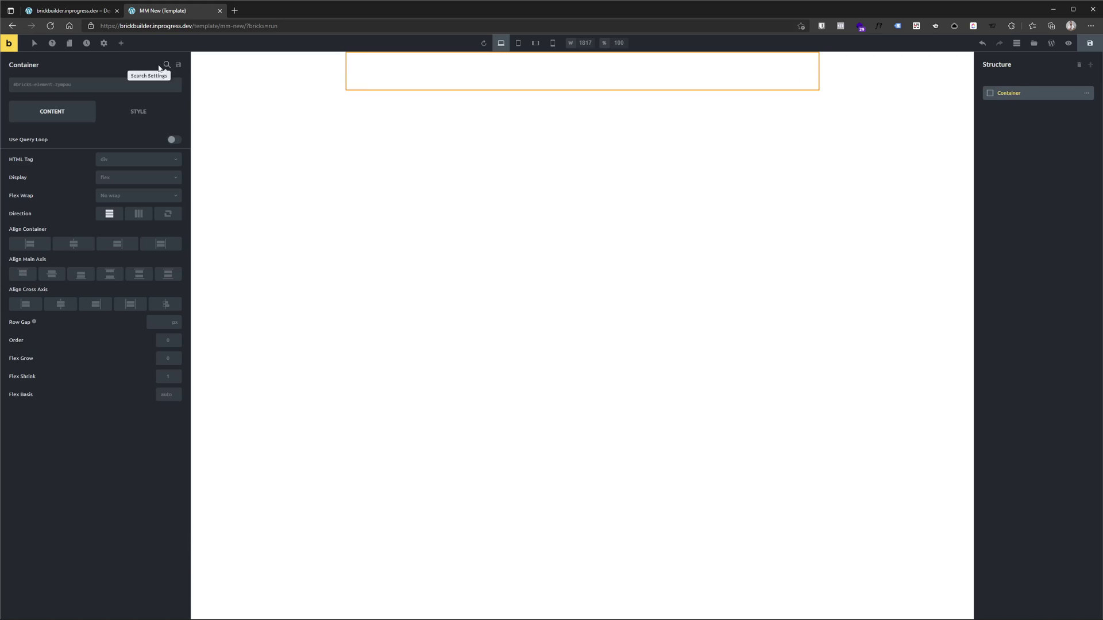
left_click(91, 86)
left_click(44, 141)
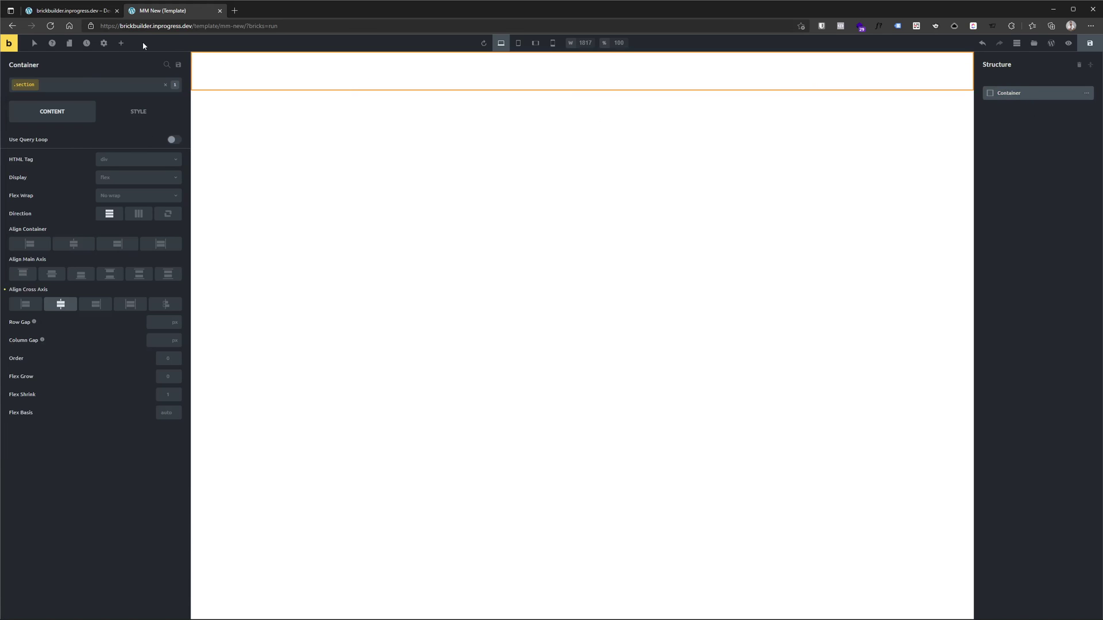
left_click(121, 43)
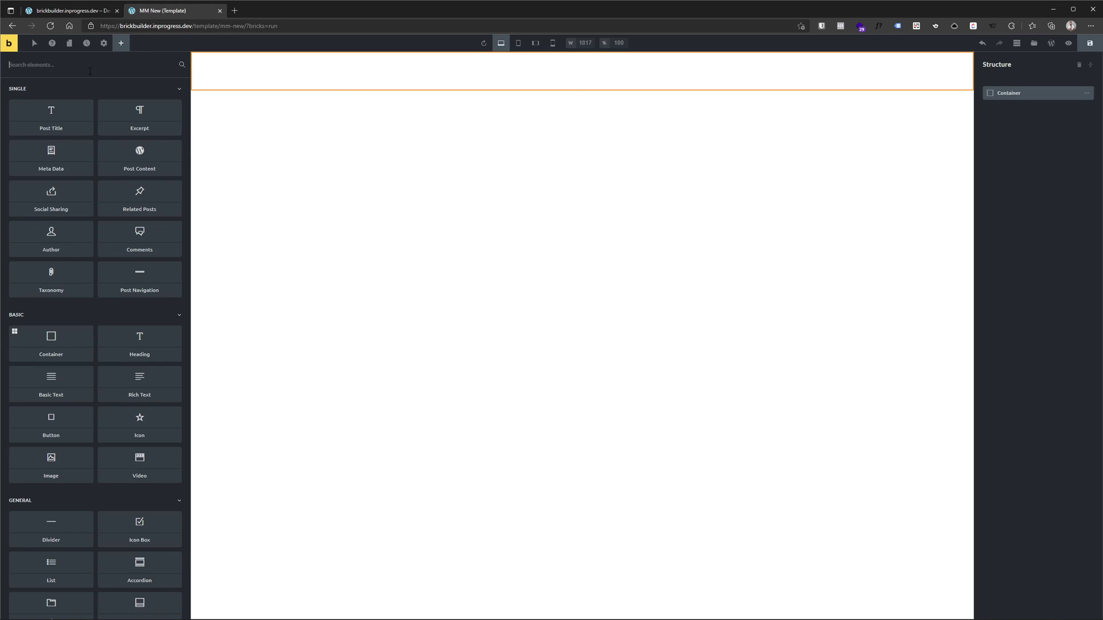
- Nest a container inside the section, rename it Row, and apply the .row class
left_click(52, 342)
left_click(1020, 112)
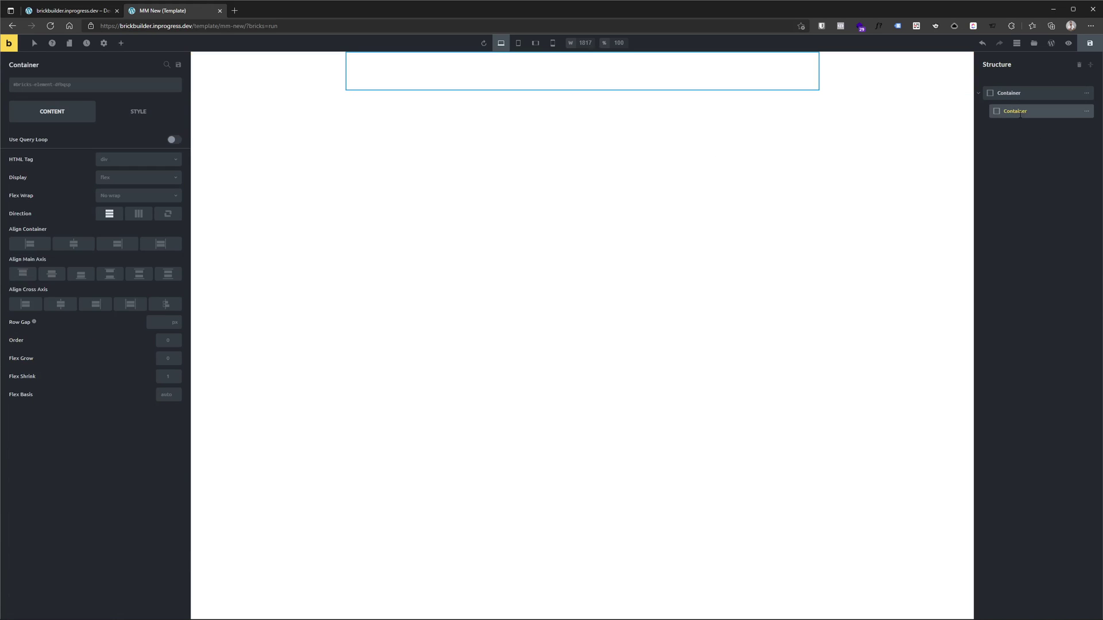
type("Row")
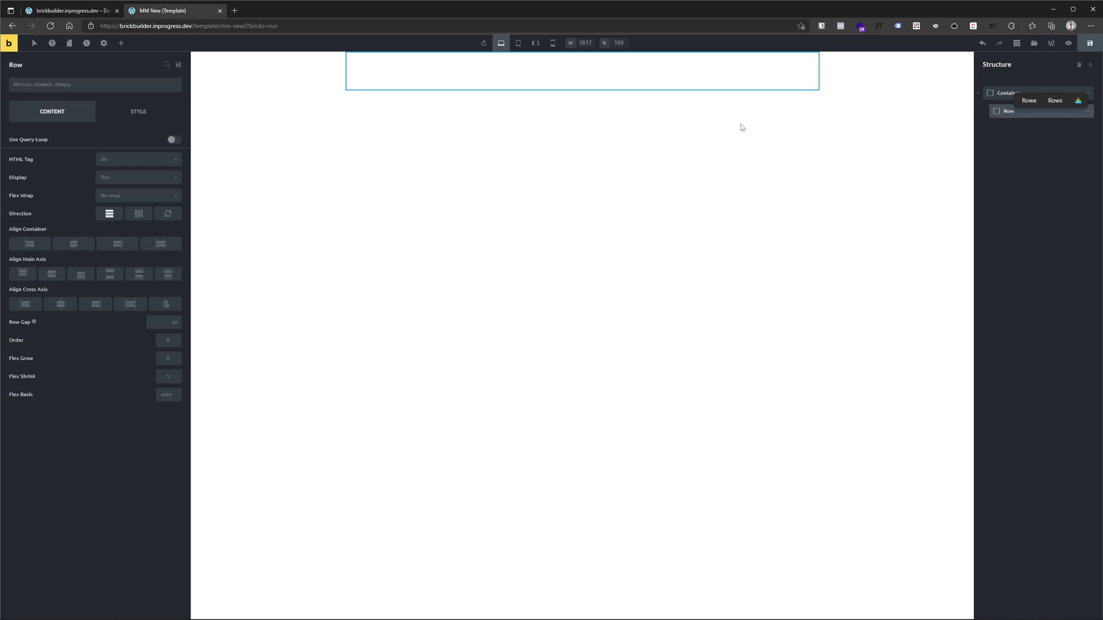
left_click(88, 83)
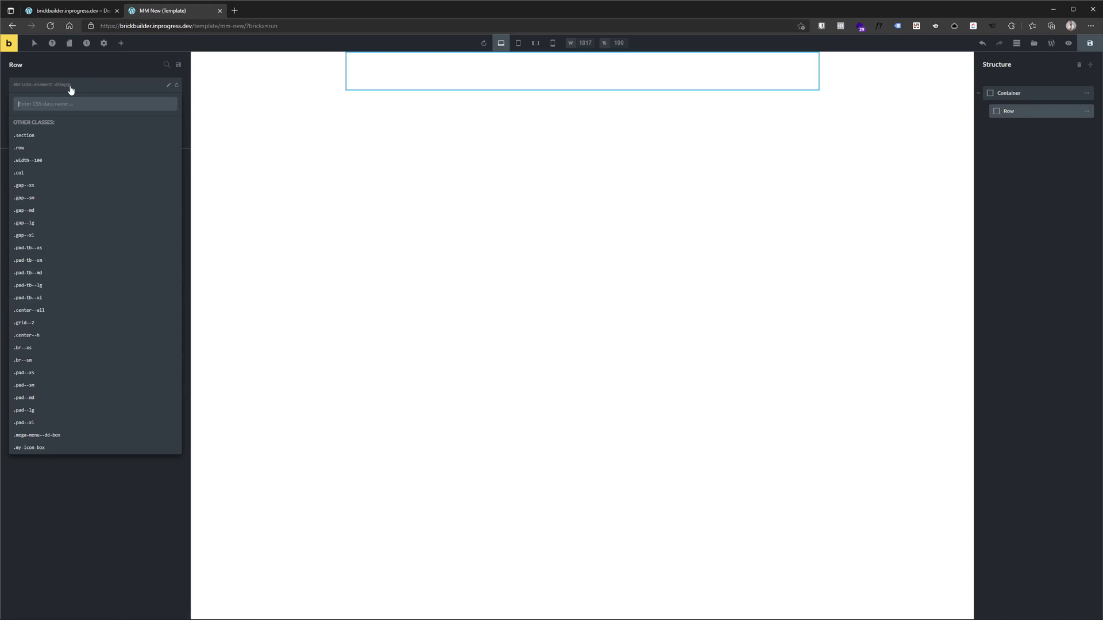
type("row")
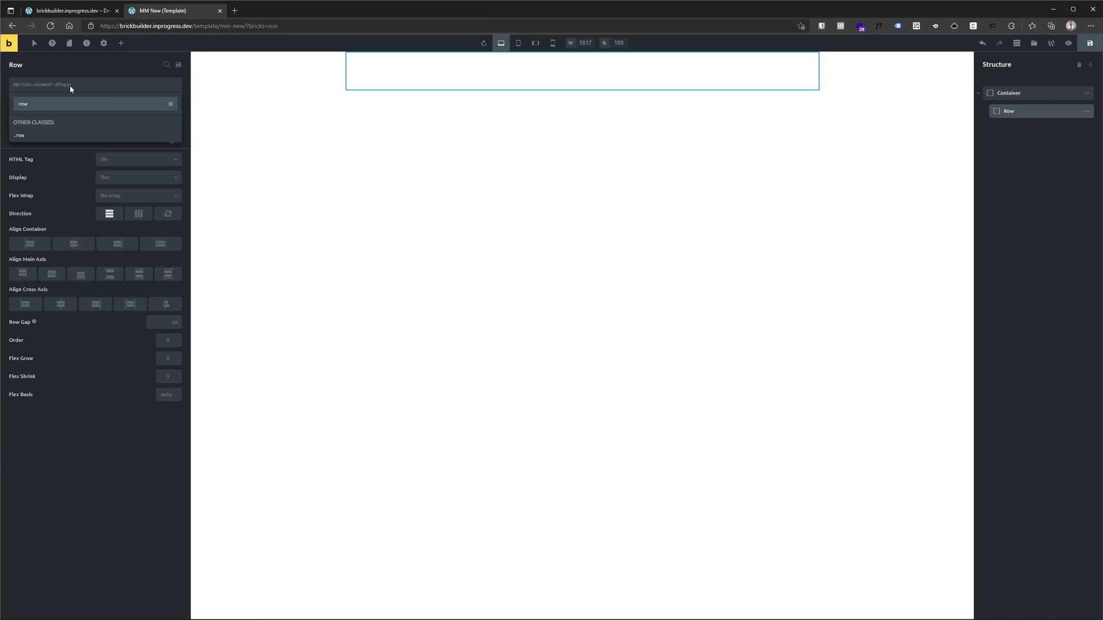
left_click(44, 136)
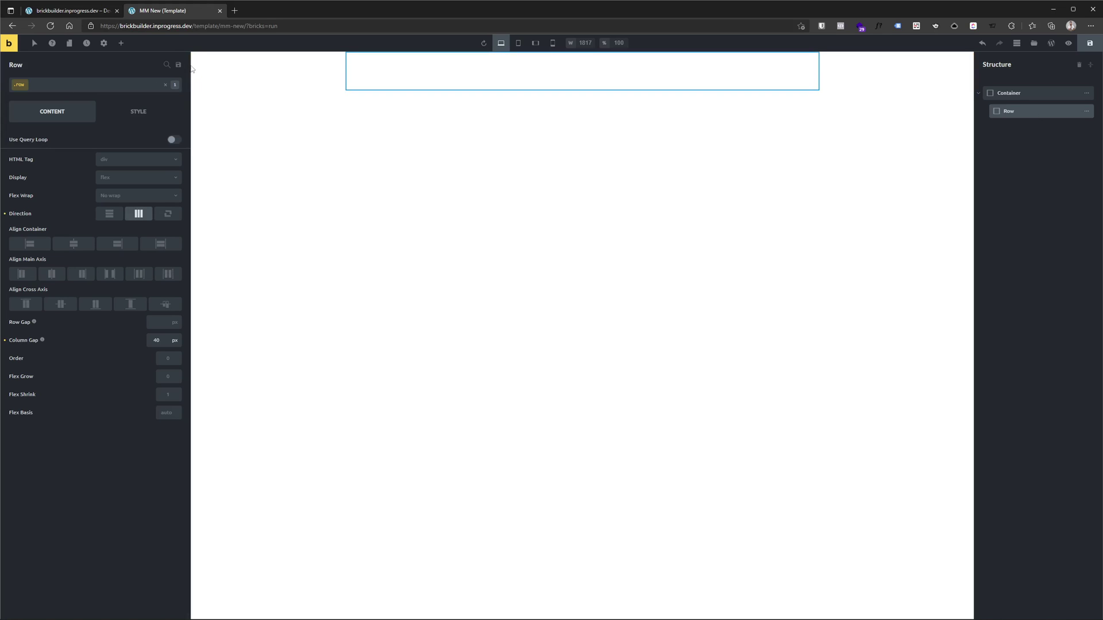
left_click(120, 43)
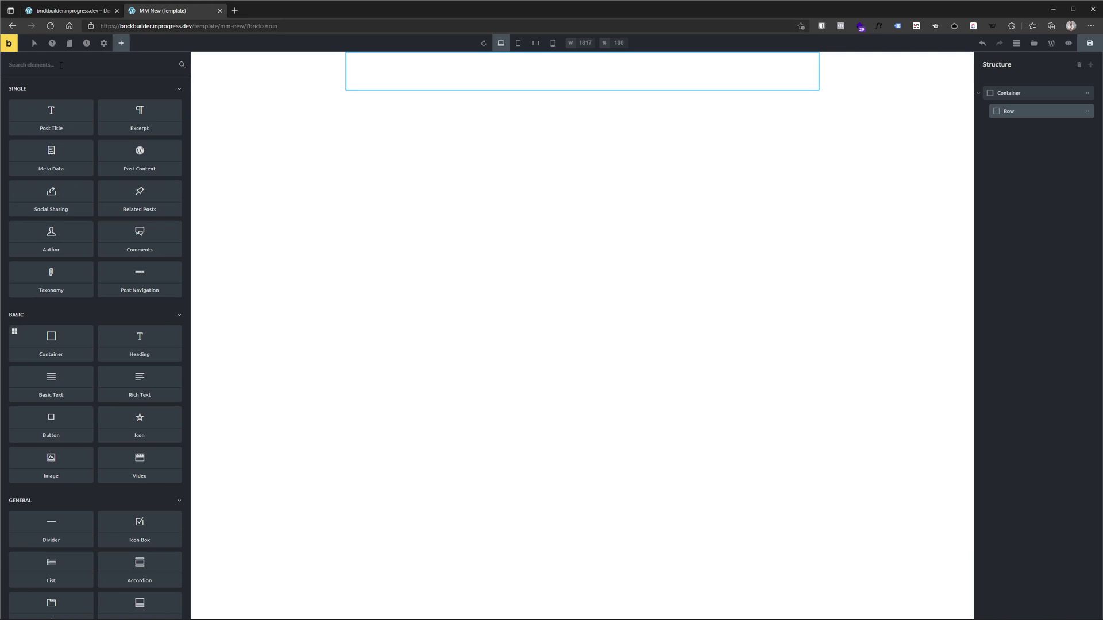
- Add a container inside Row, name it Col, and apply the .col class
type("co")
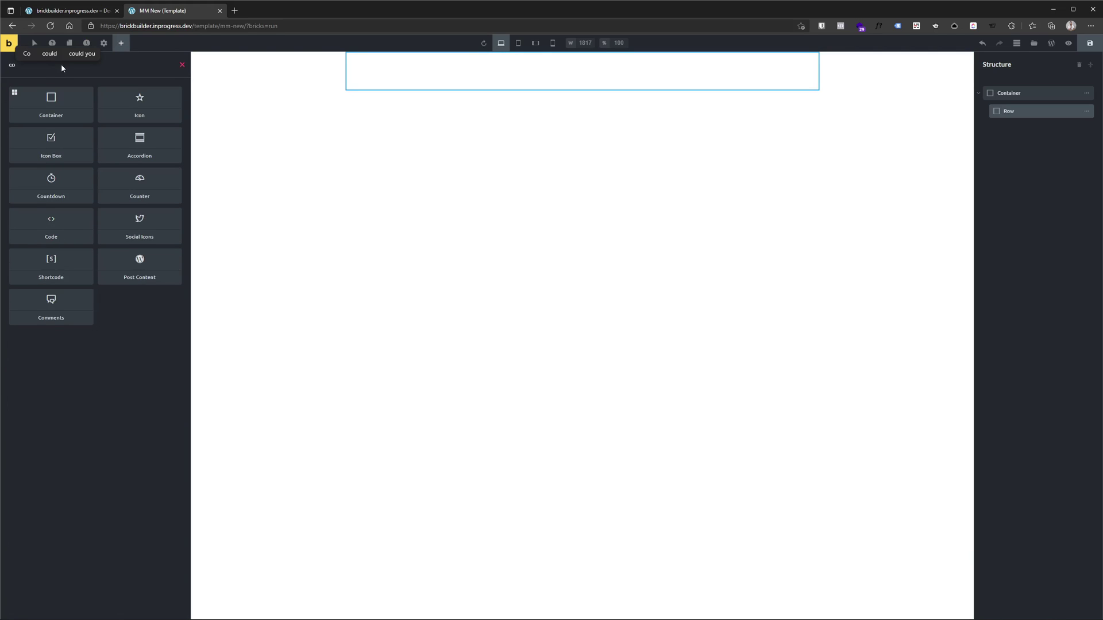
left_click(46, 106)
left_click(1025, 128)
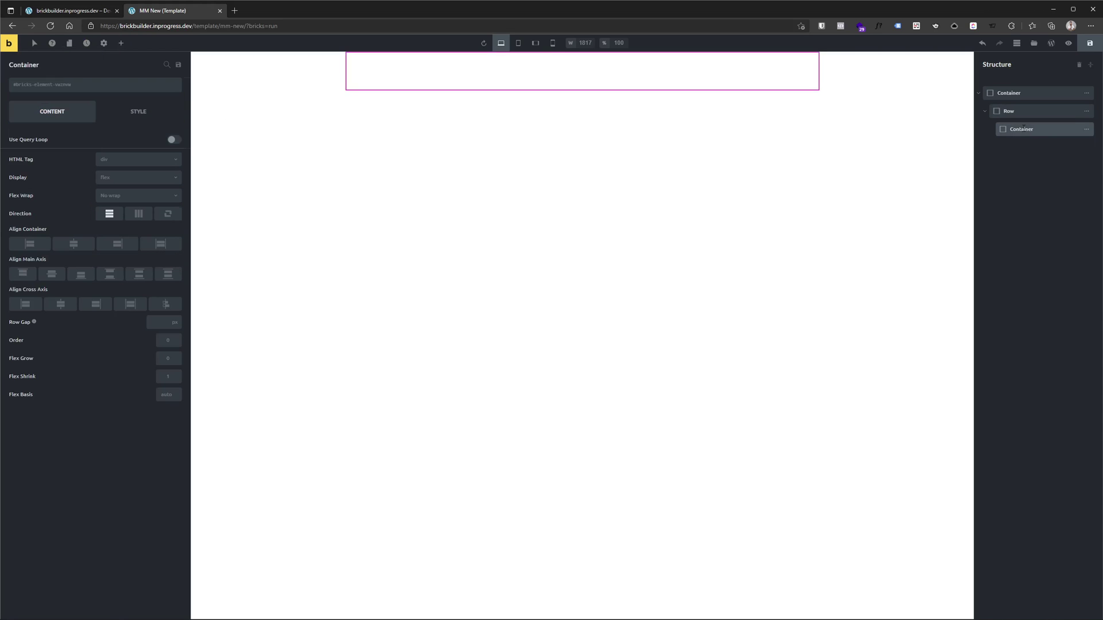
type("Col")
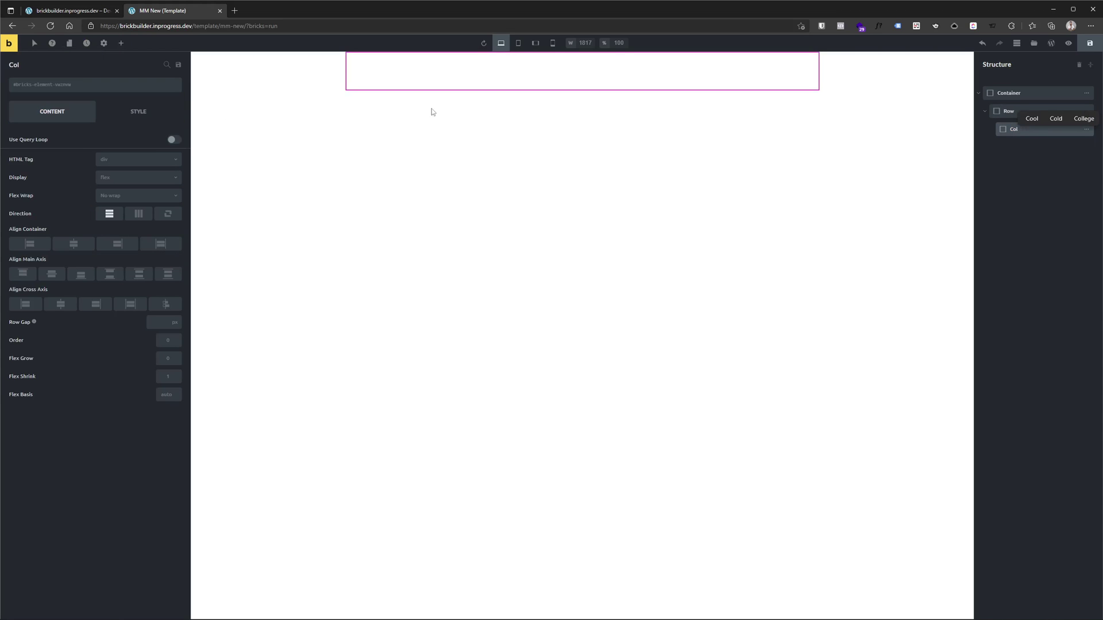
left_click(81, 86)
left_click(35, 175)
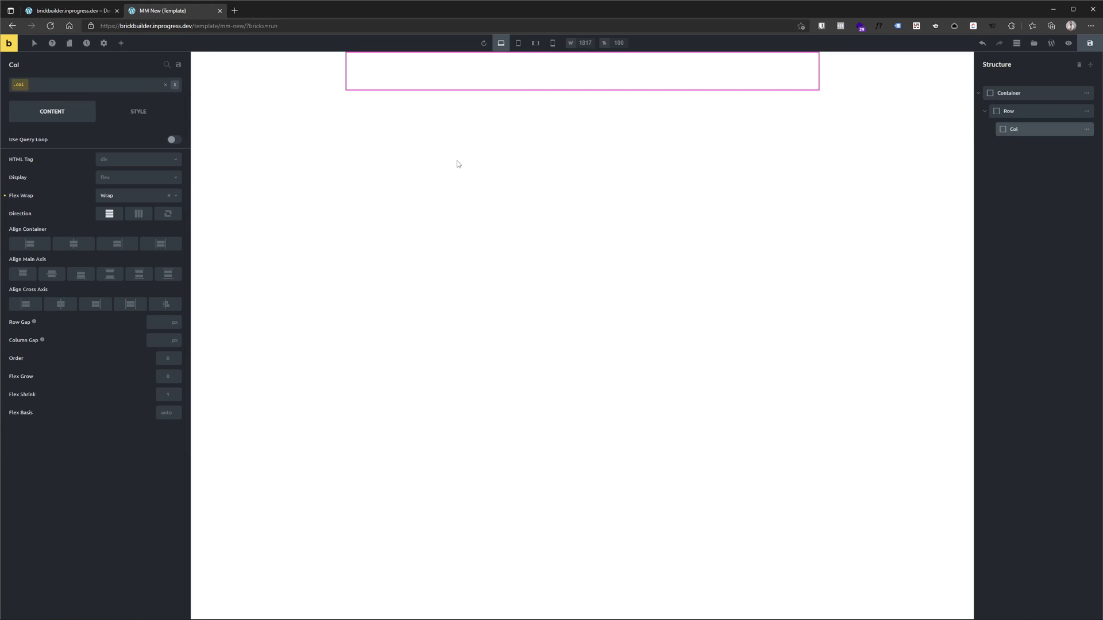
- Add a Heading and a Rich Text block to the first Col
left_click(121, 43)
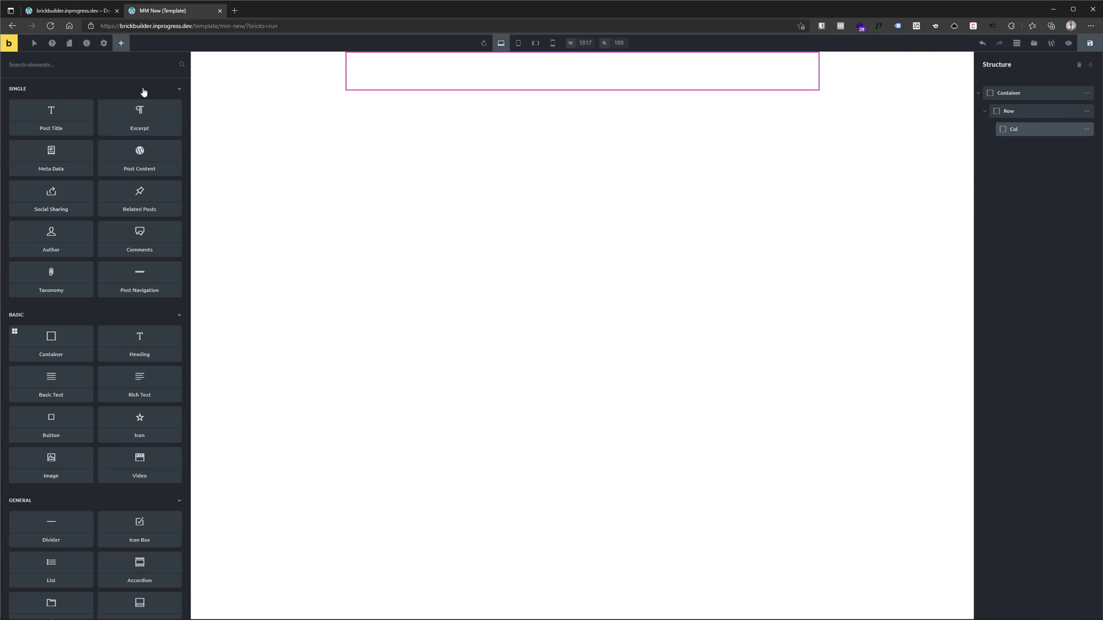
left_click(145, 352)
left_click(138, 382)
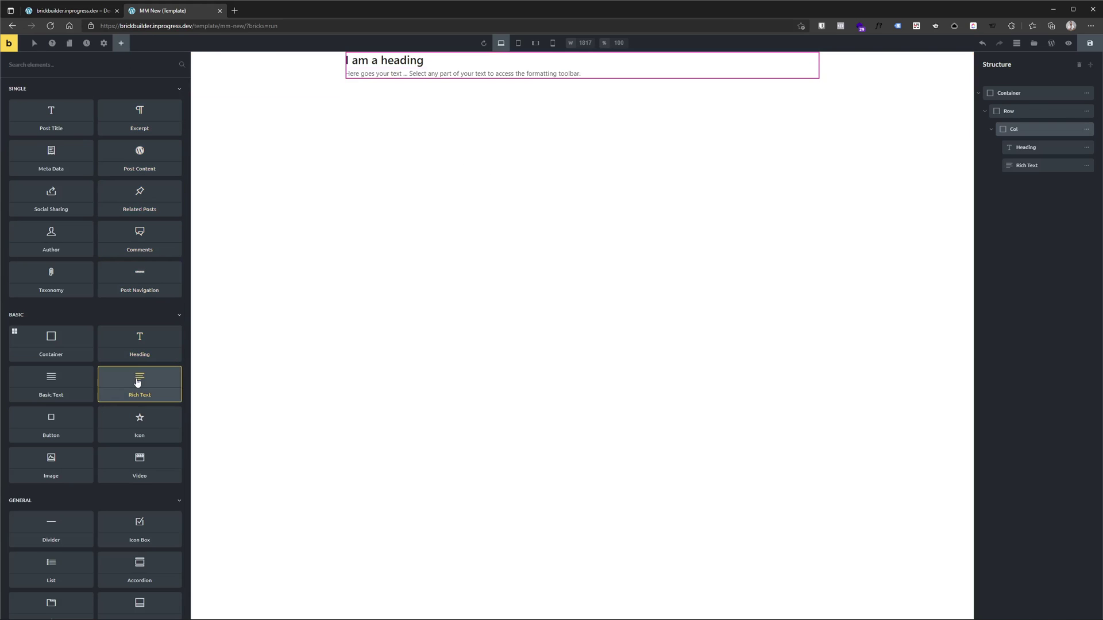
- Add a second container inside Row, named Col, with the .col class
left_click(1011, 111)
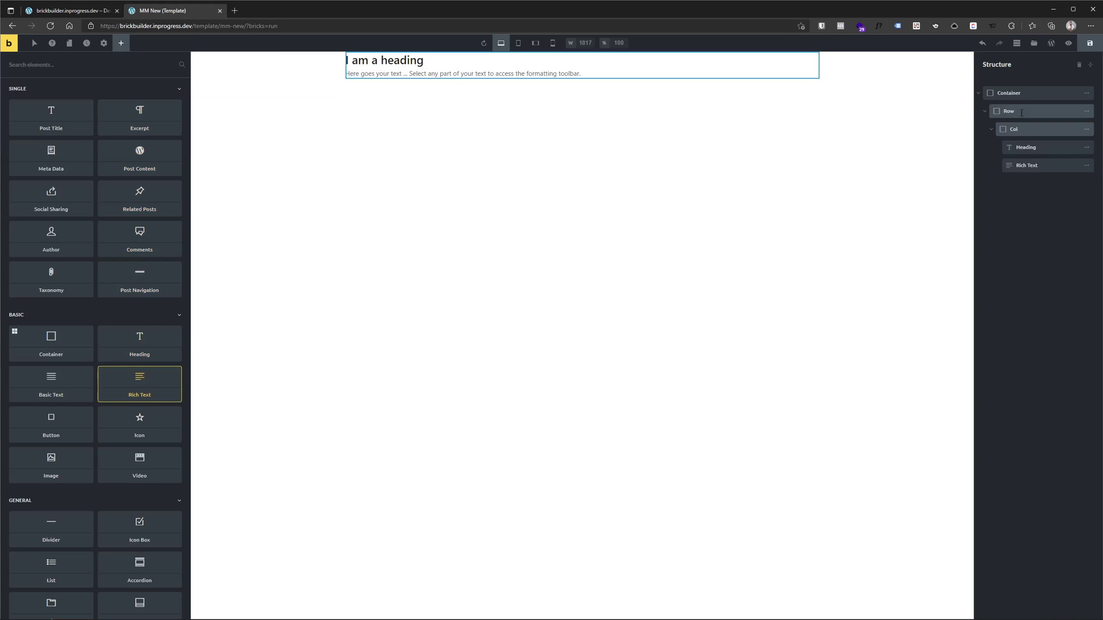
left_click(122, 44)
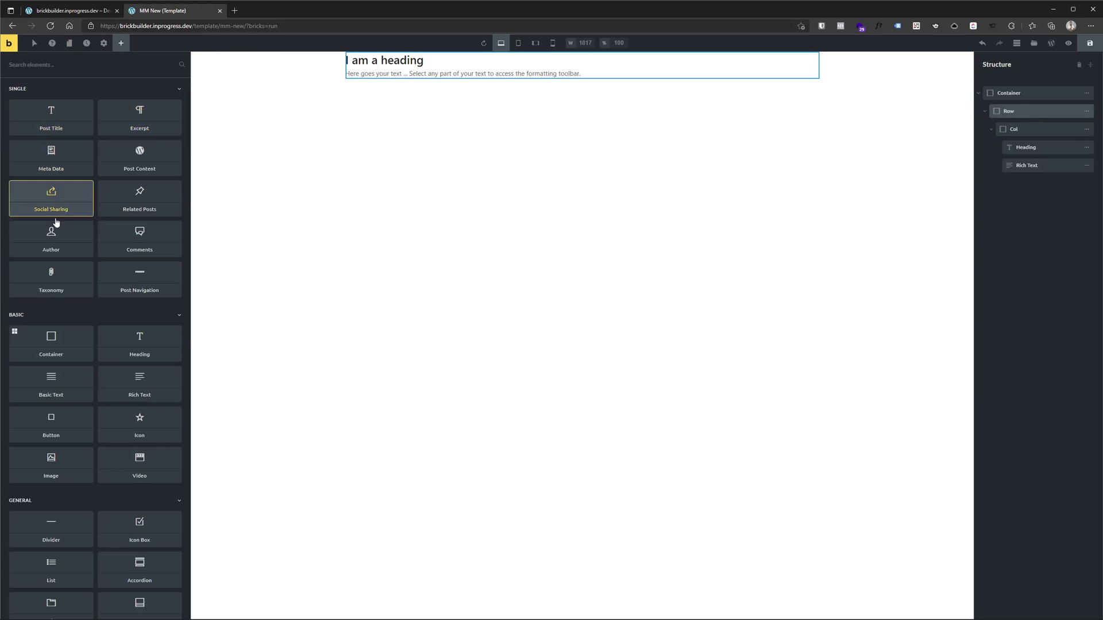
left_click(51, 344)
left_click(1029, 183)
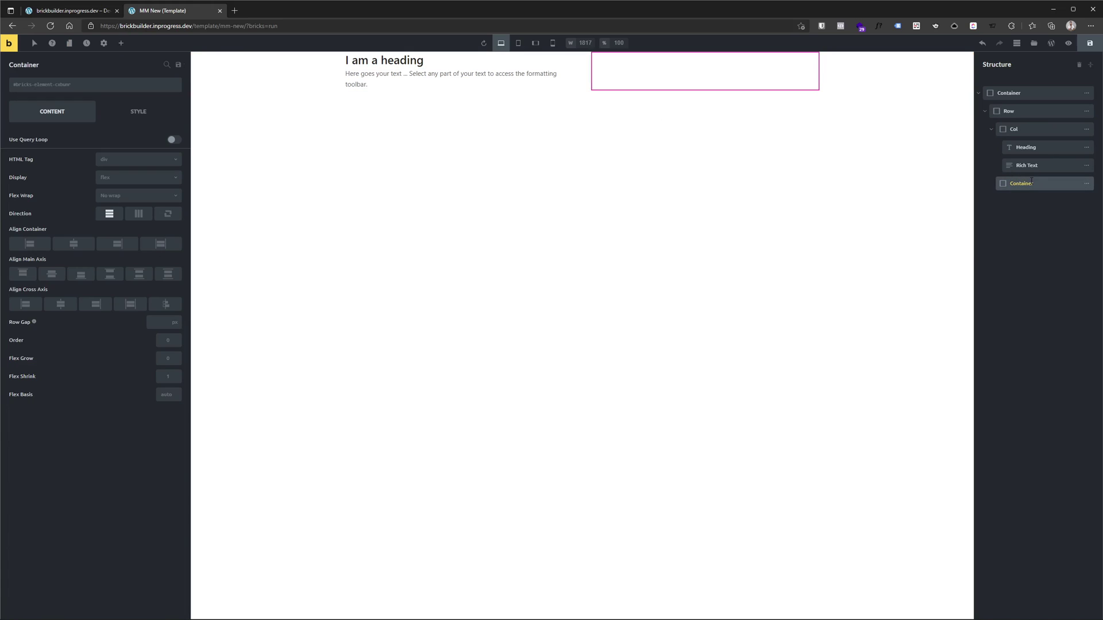
type("Col")
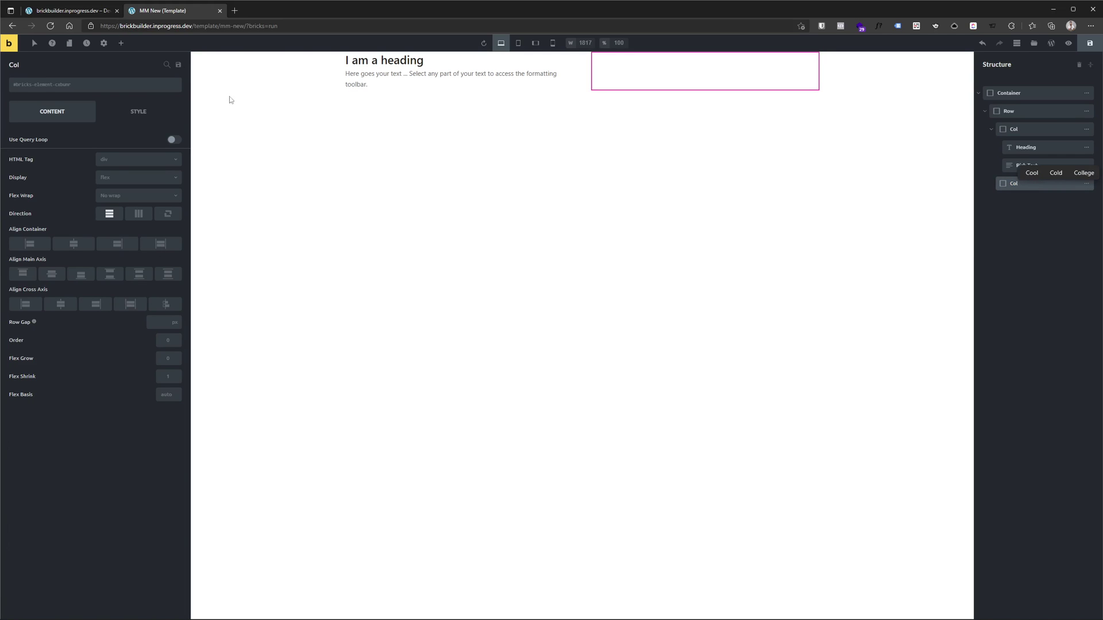
left_click(97, 86)
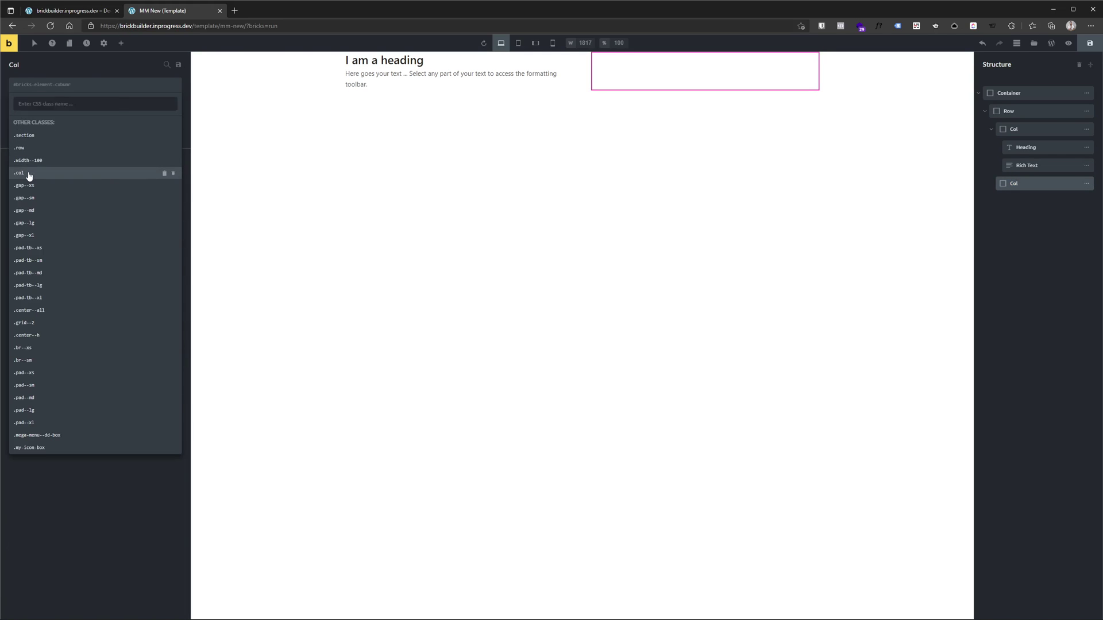
left_click(29, 177)
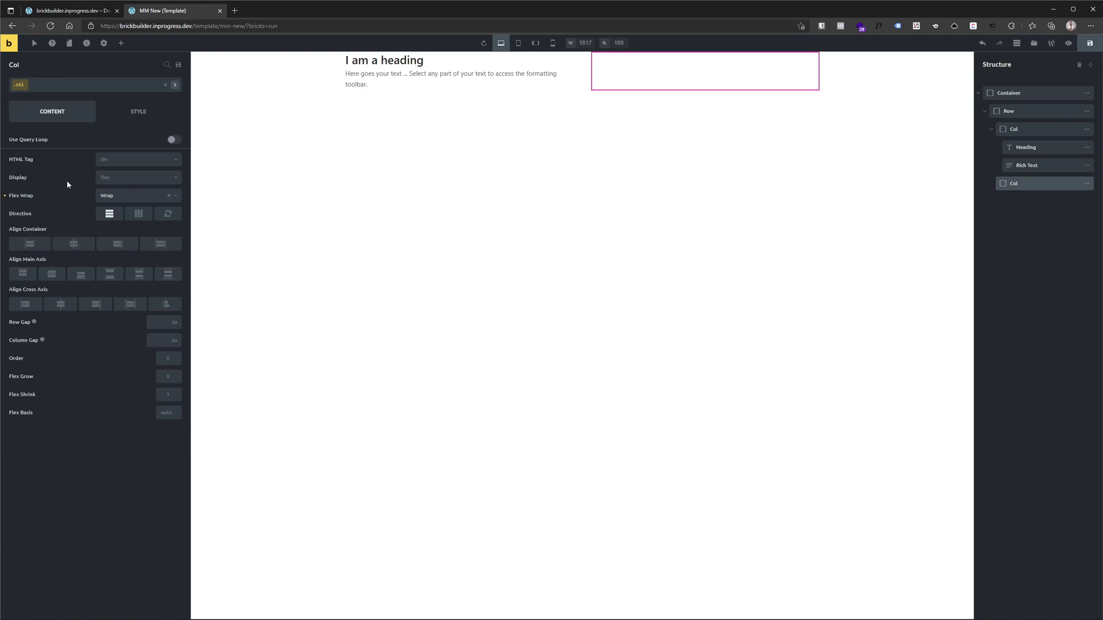
- Add an Icon Box to the second Col and create the global class icon-box-mm on it
left_click(121, 43)
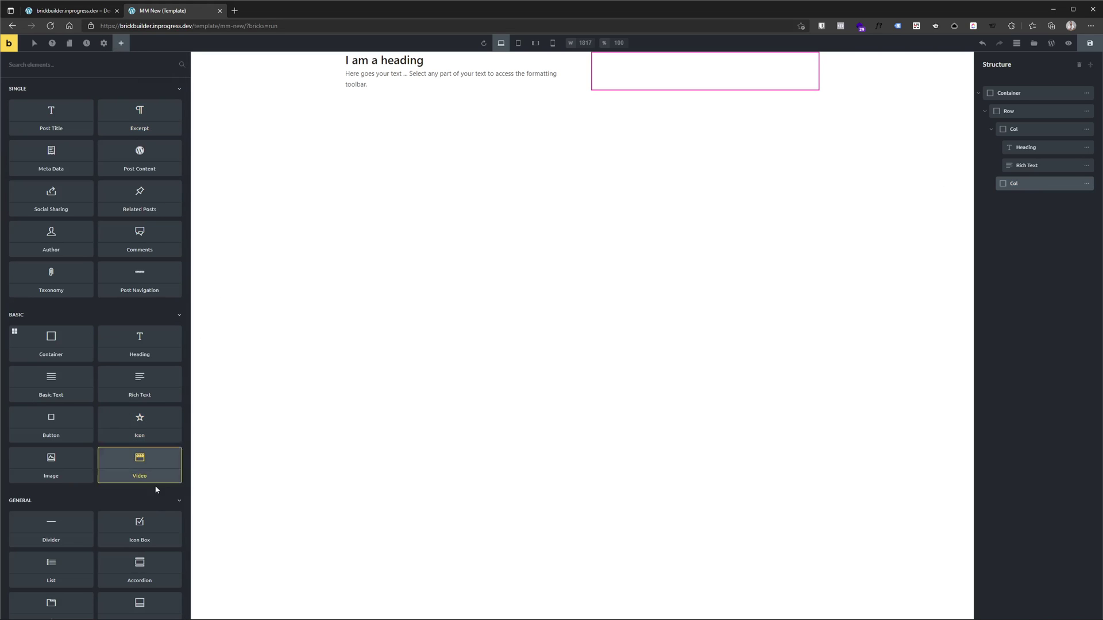
left_click(150, 520)
left_click(691, 128)
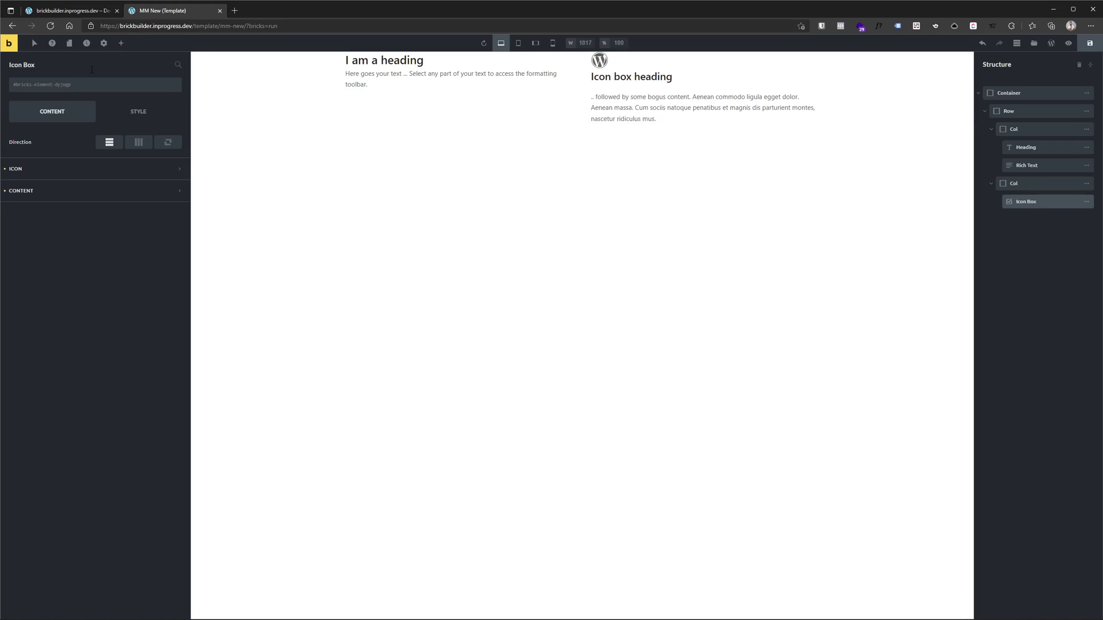
left_click(70, 86)
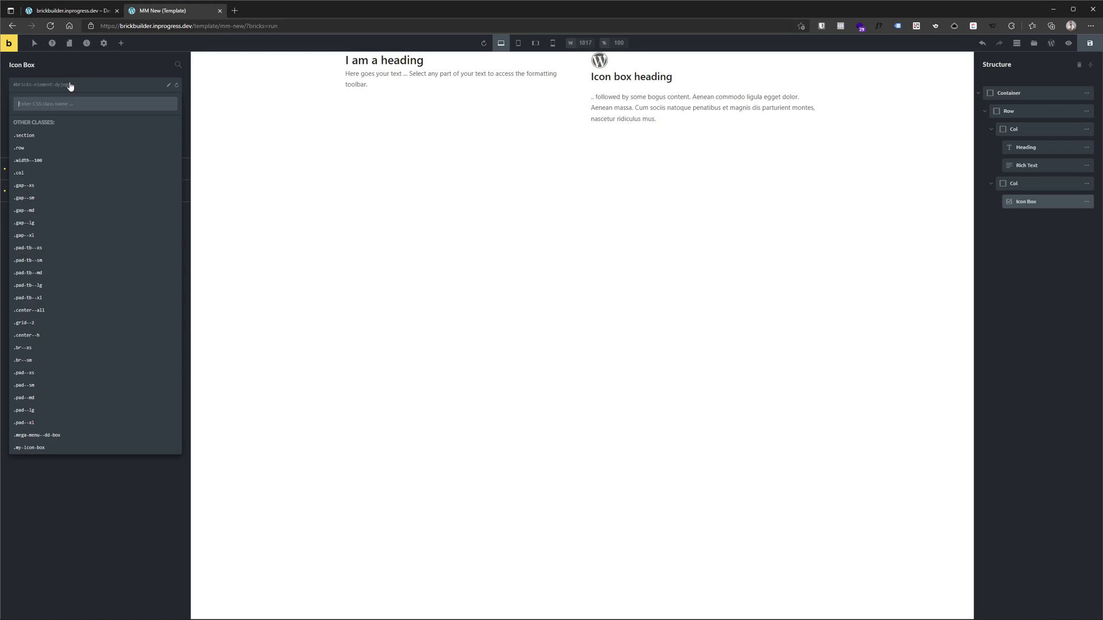
type("icon")
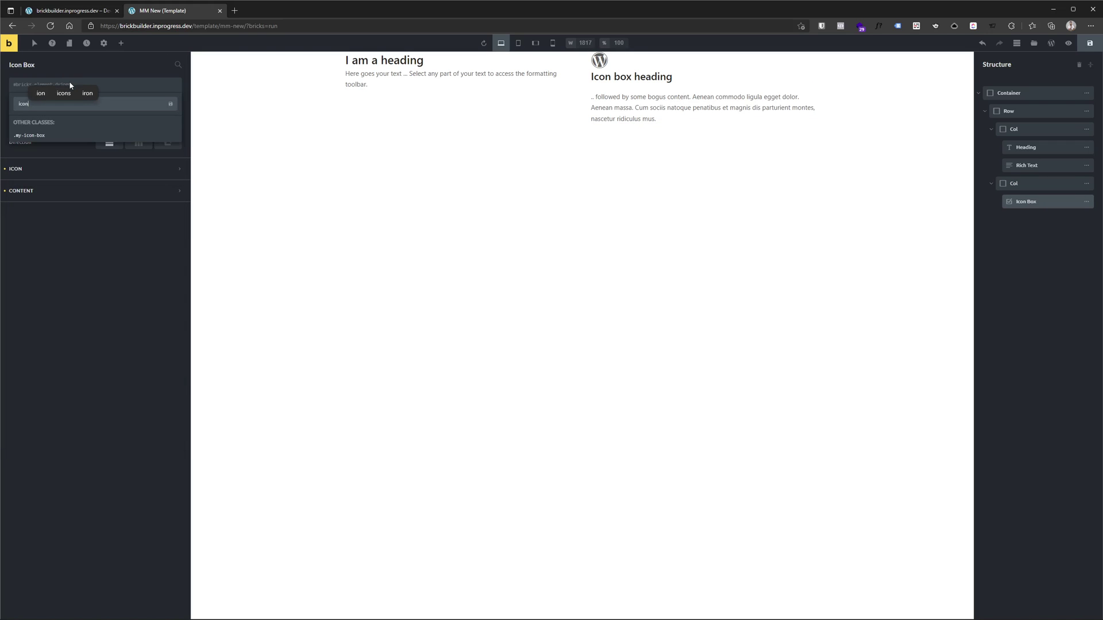
type("-box-mm")
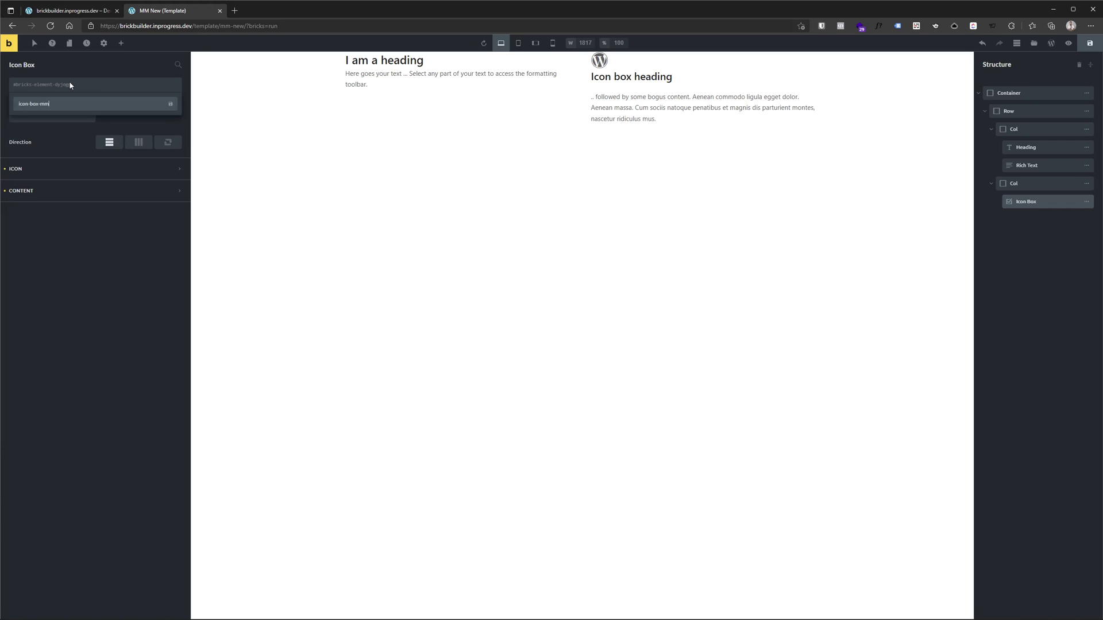
key("Return")
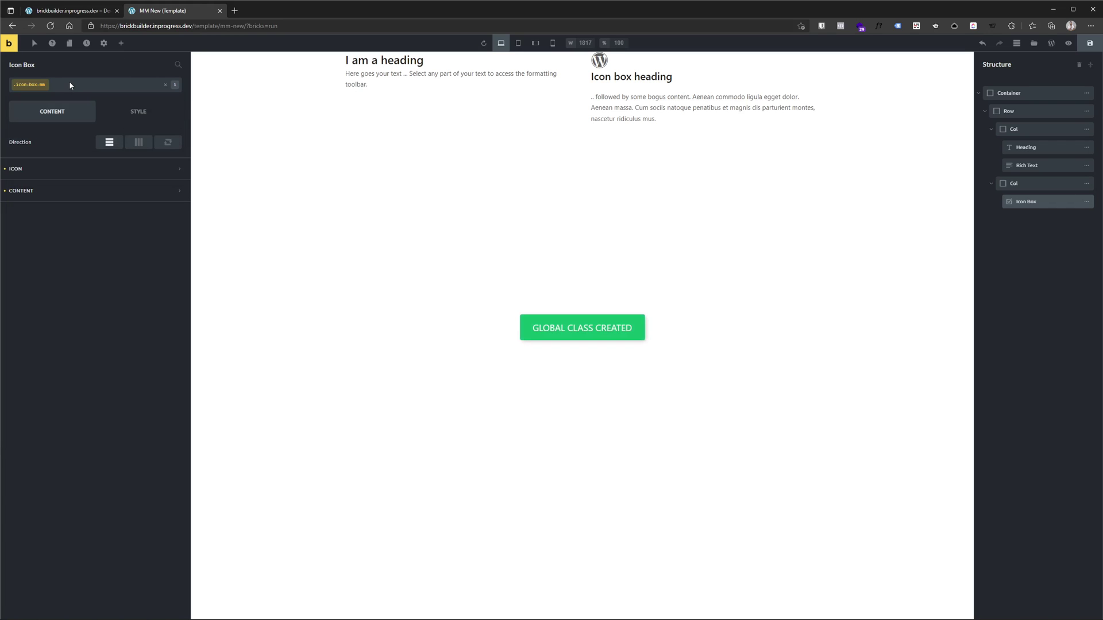
- Duplicate the Icon Box three times for four icon boxes in total
left_click(1047, 203)
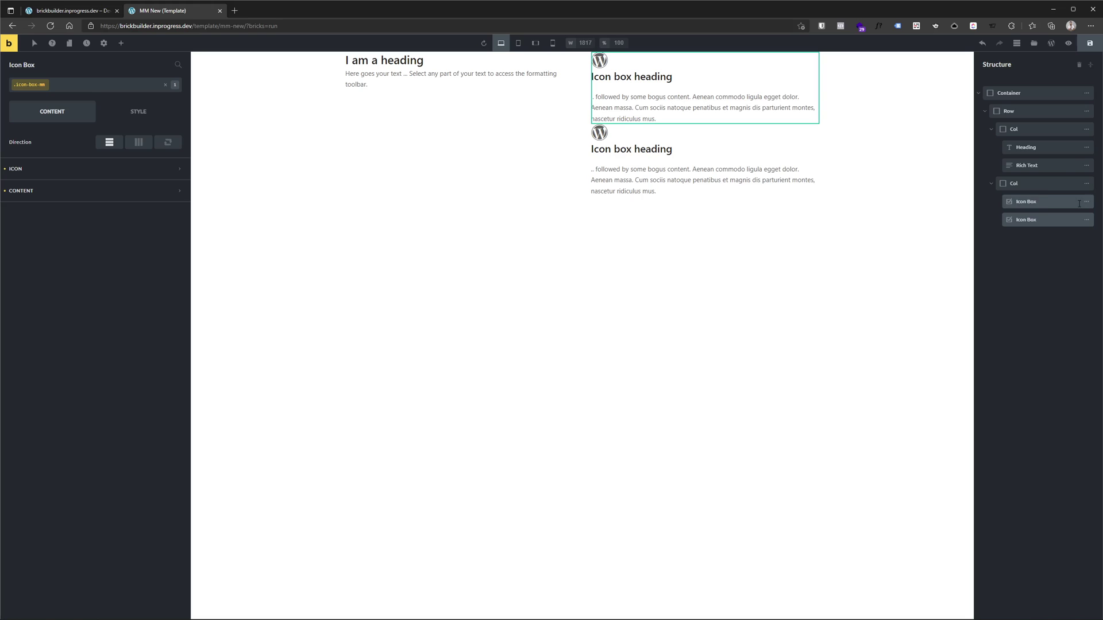
left_click(1060, 203)
left_click(1060, 203)
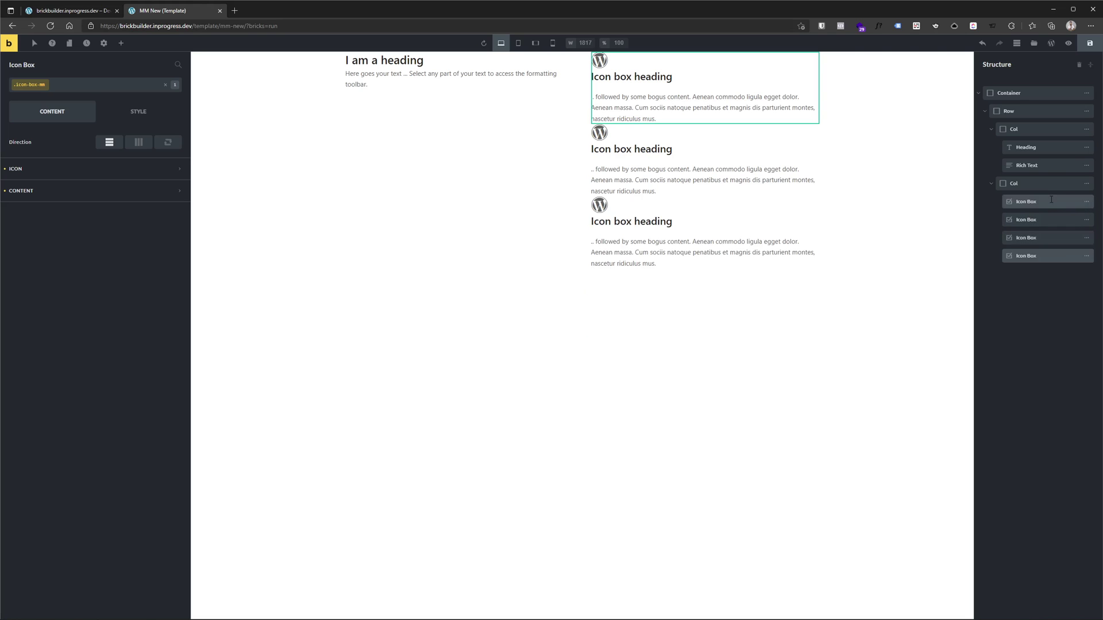
- Apply the .center--h class to the Row element
left_click(1028, 111)
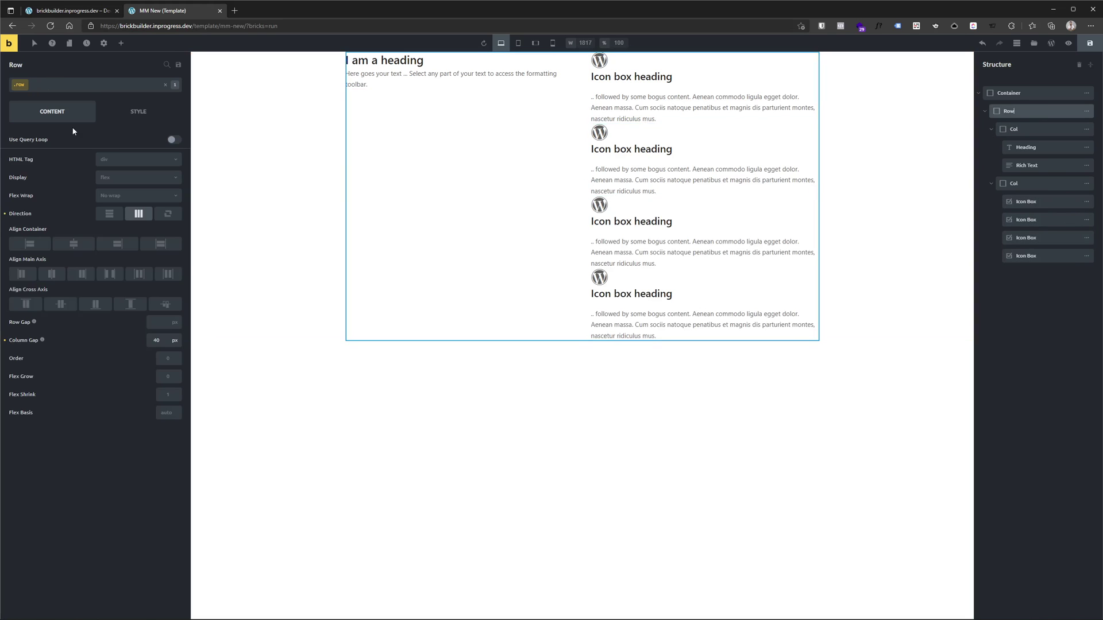
left_click(71, 84)
type("ce")
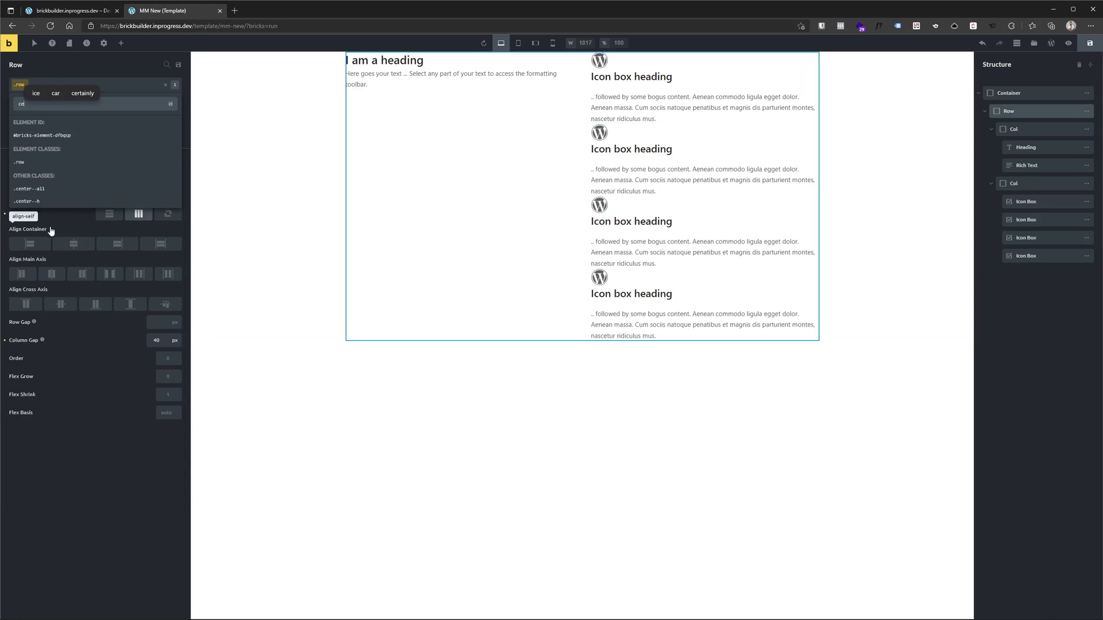
left_click(40, 203)
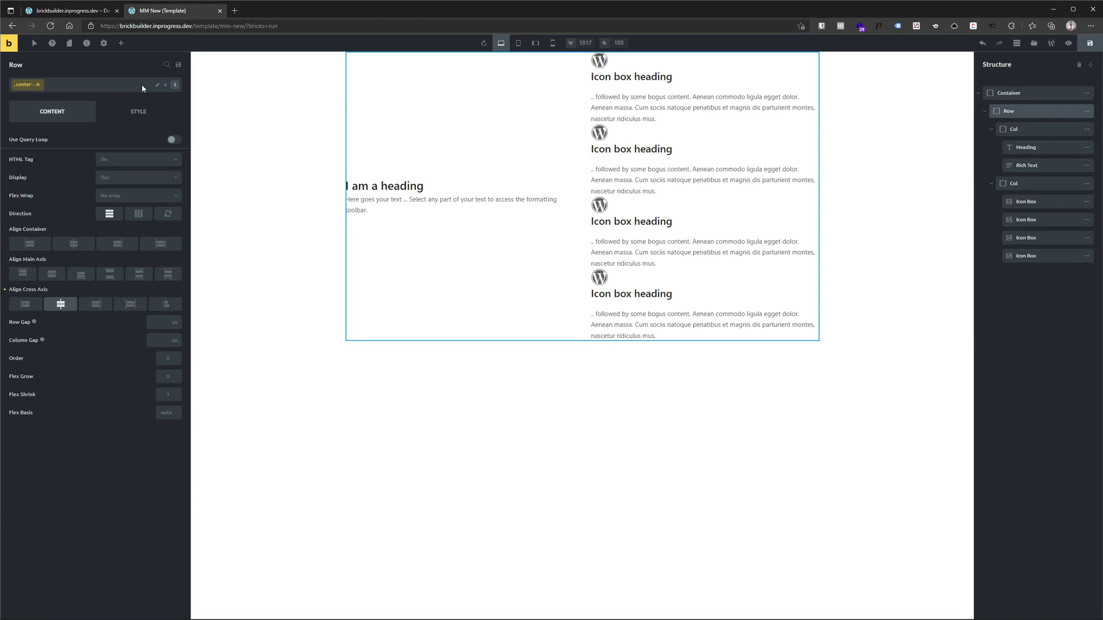
- Give the Row a pale pink background colour
left_click(149, 112)
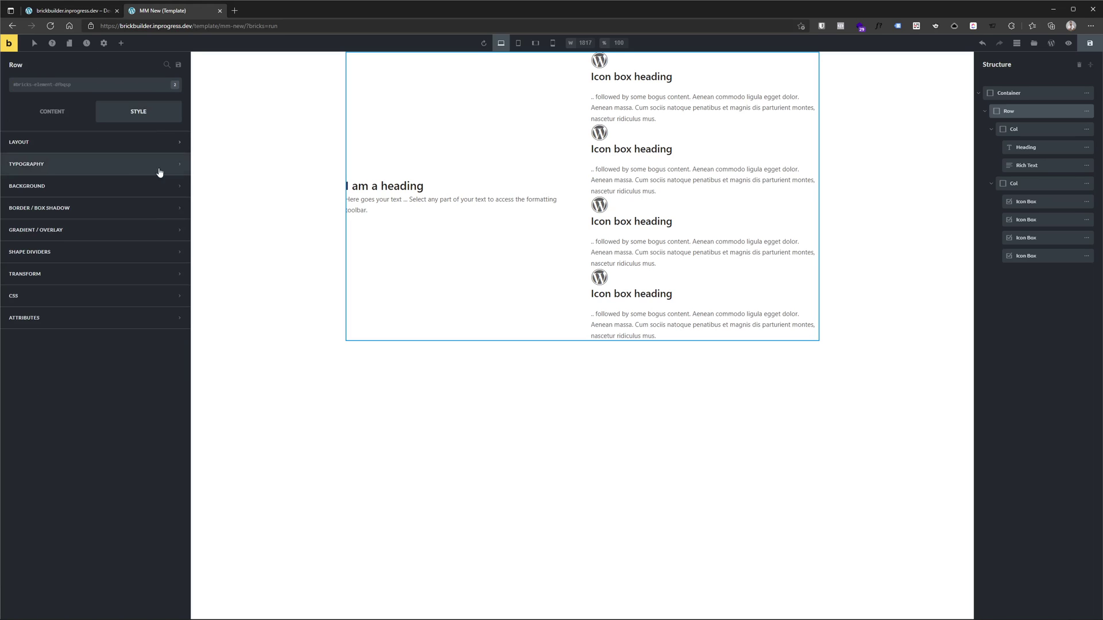
left_click(116, 197)
left_click(175, 209)
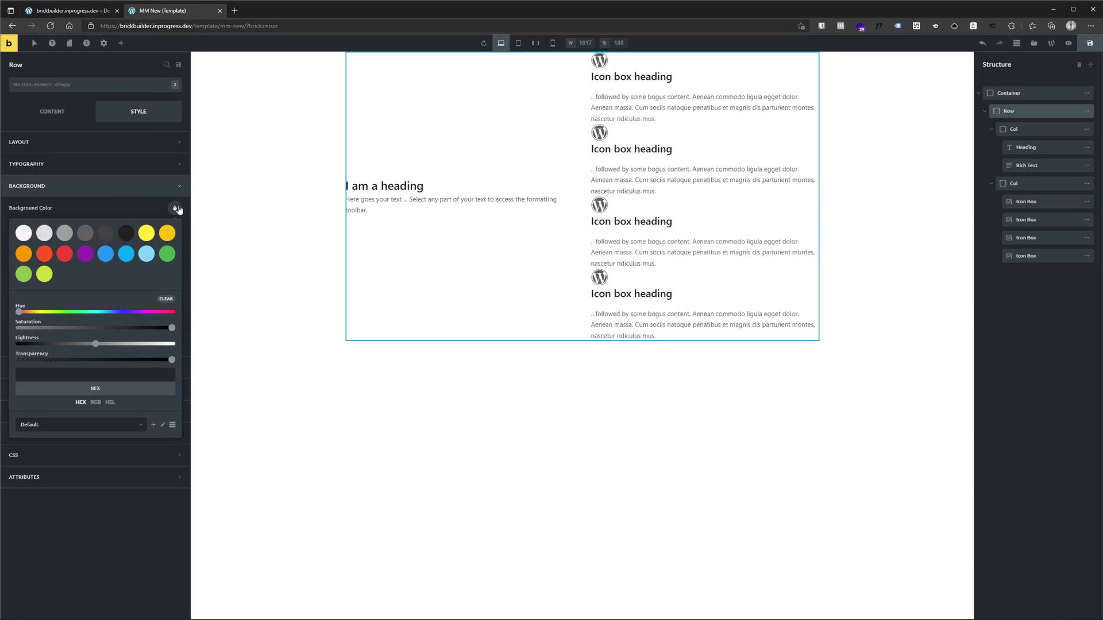
left_click(65, 254)
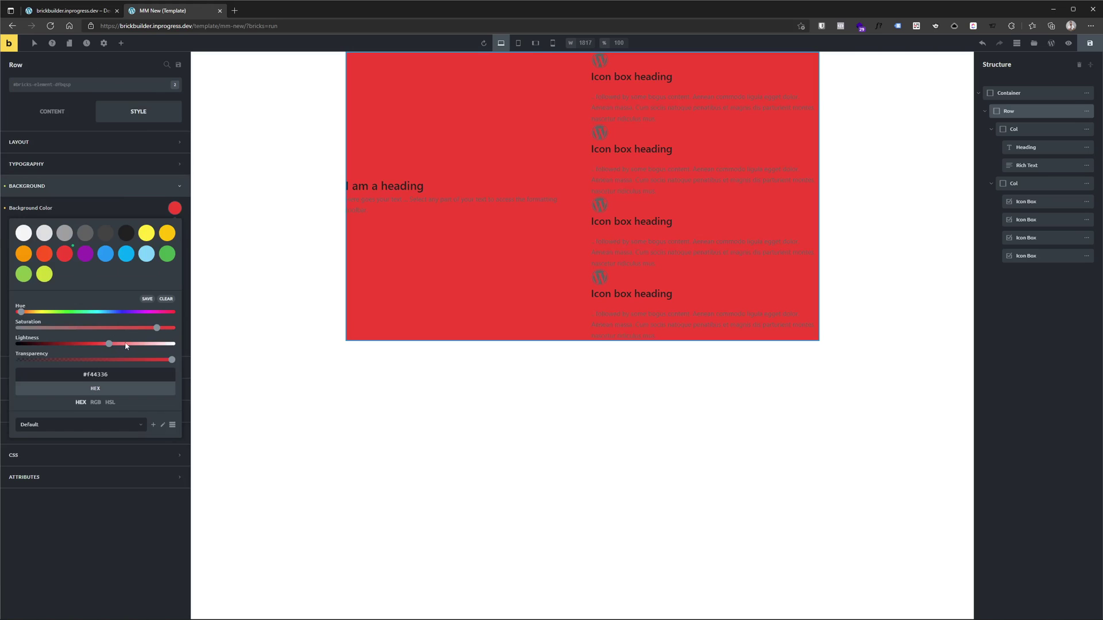
left_click_drag(112, 344, 159, 344)
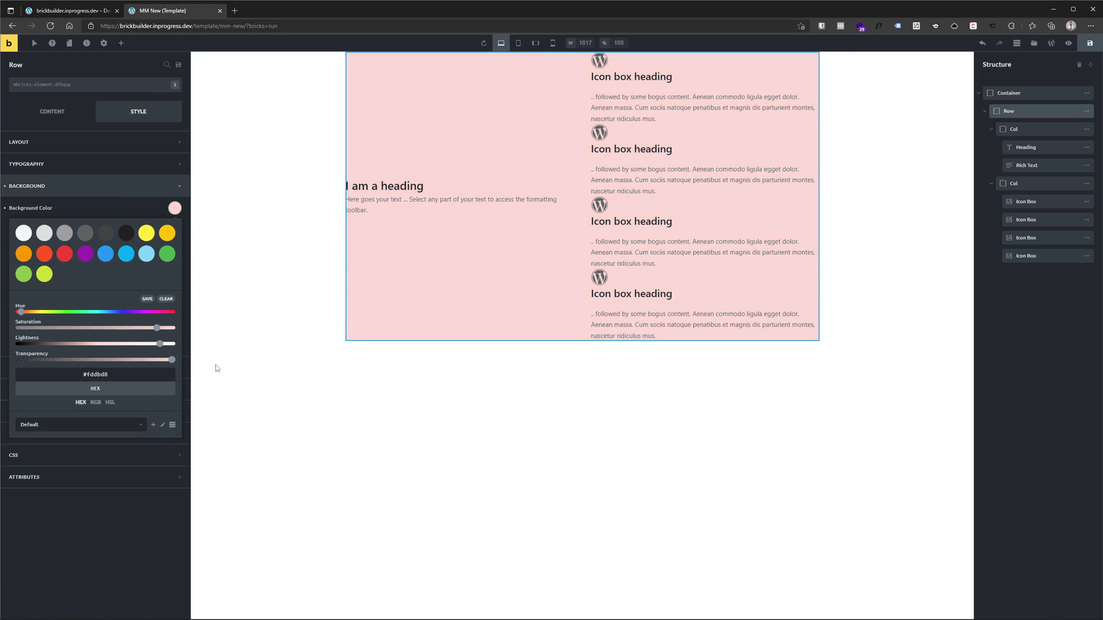
left_click(46, 72)
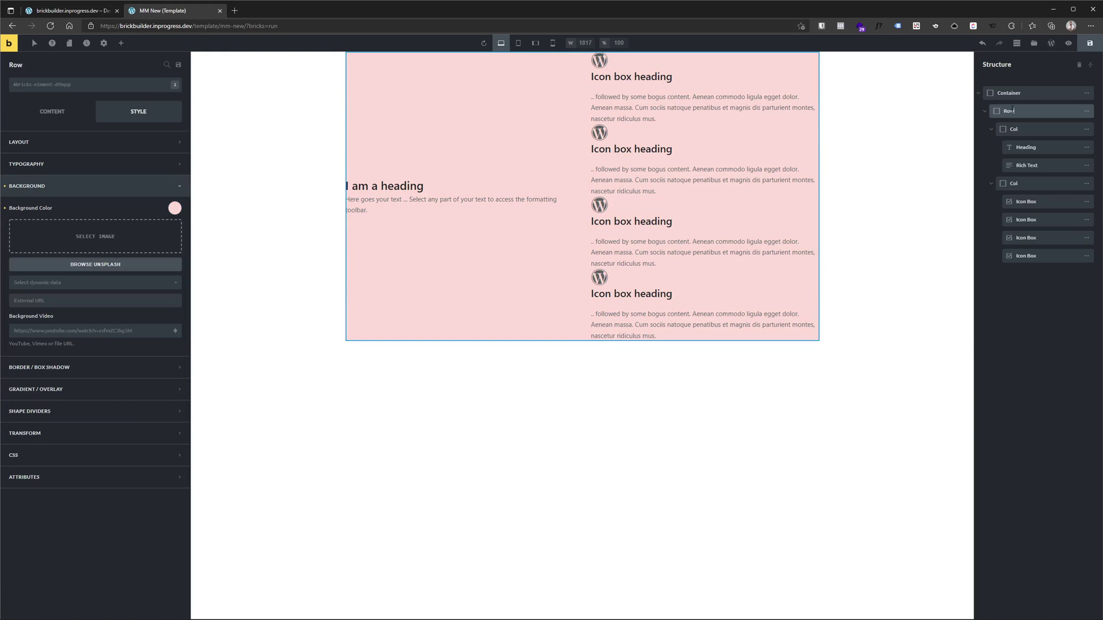
- Add the .pad--sm padding class to the Row
left_click(60, 87)
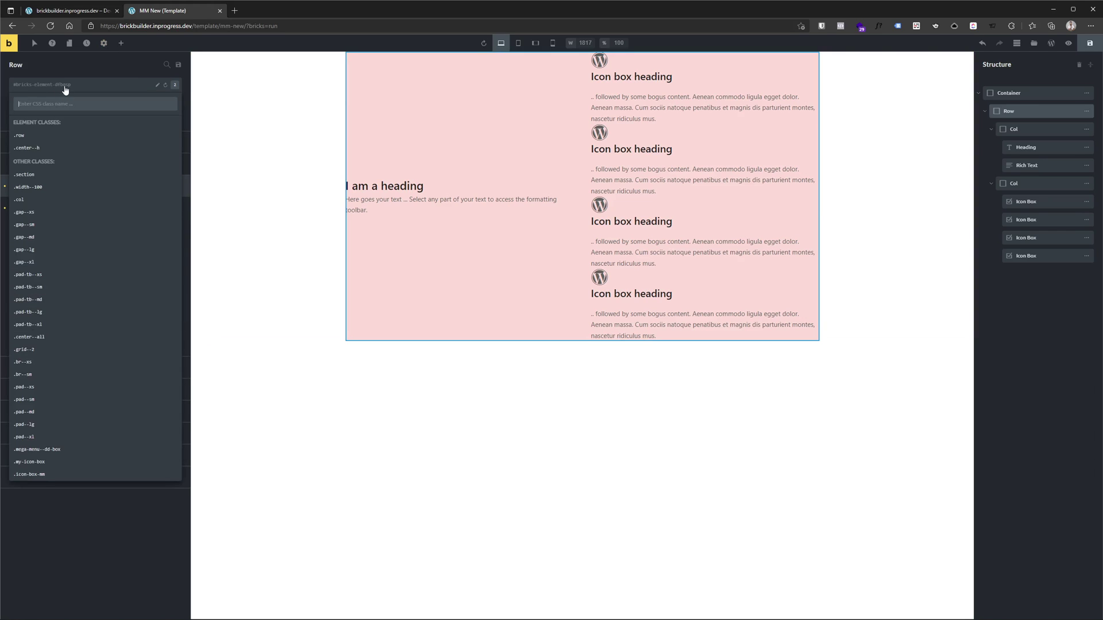
type("pad")
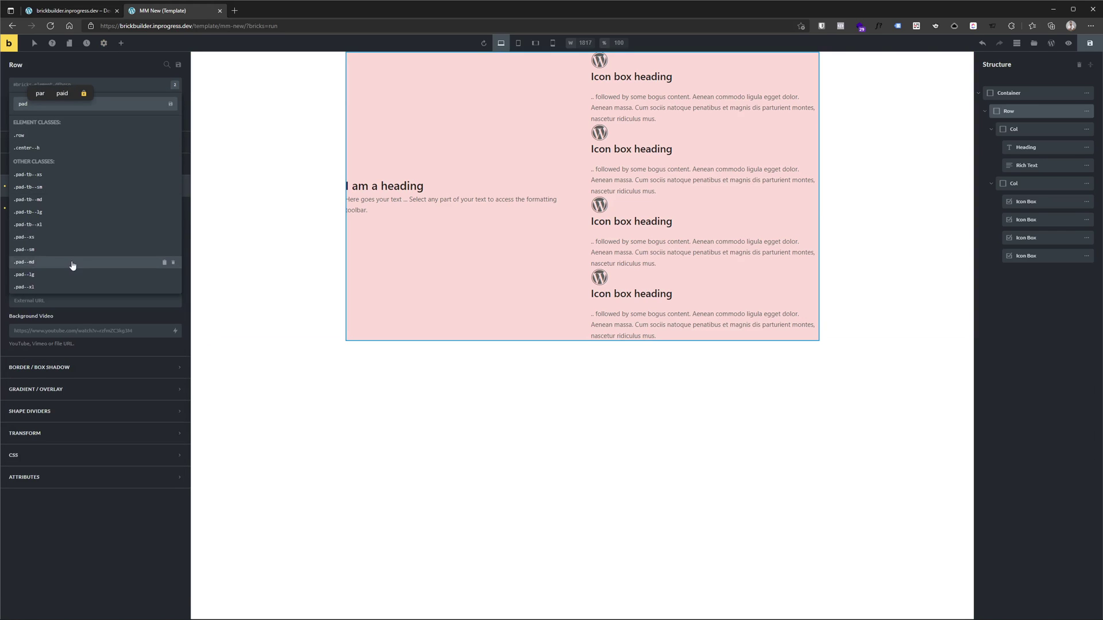
left_click(23, 251)
- Add the .br--sm class to round the Row's corners
left_click(70, 85)
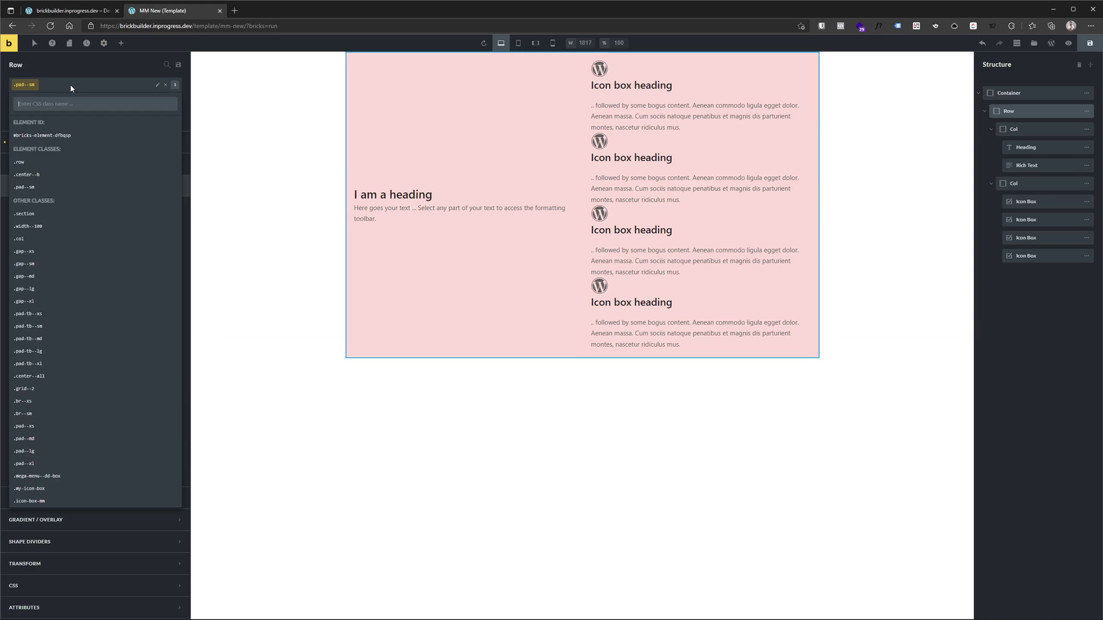
type("vo")
key("BackSpace")
type("e")
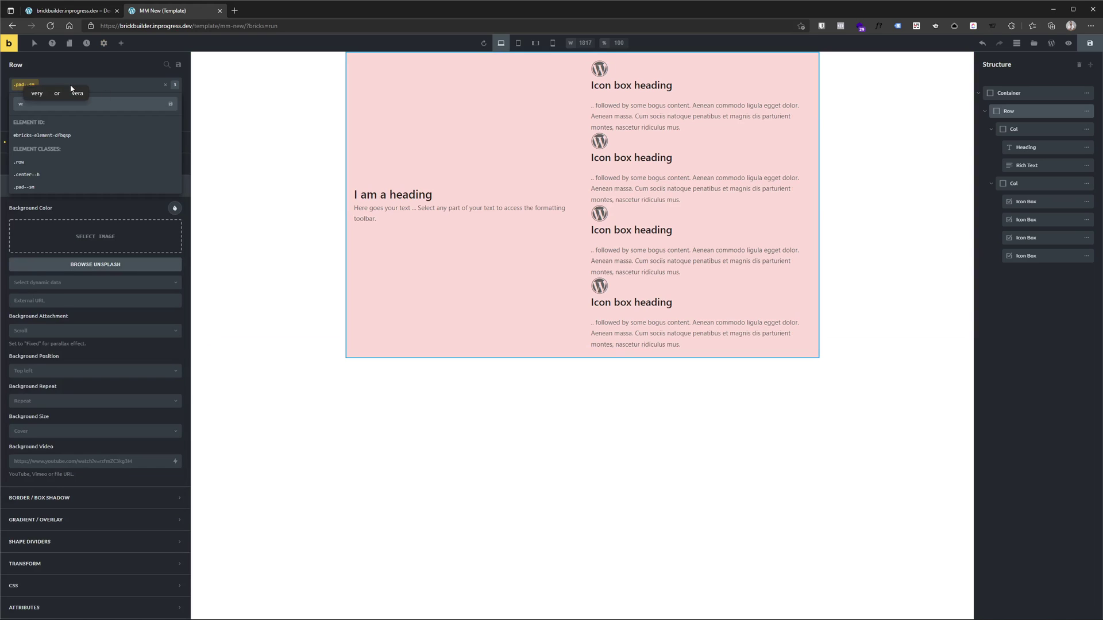
key("BackSpace")
key("BackSpace")
type("br")
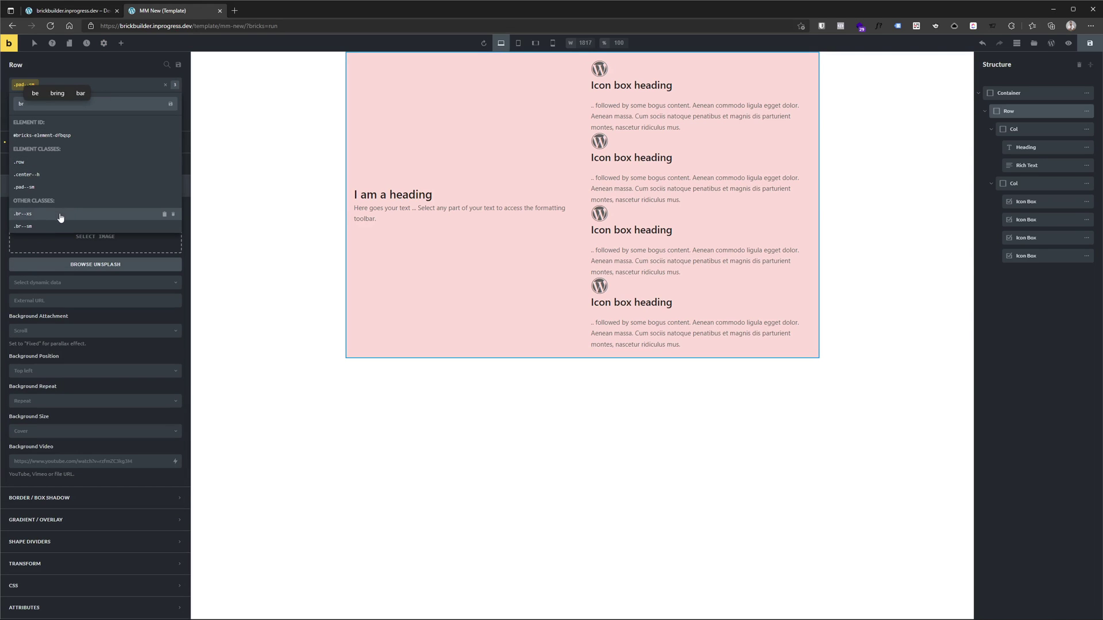
left_click(46, 226)
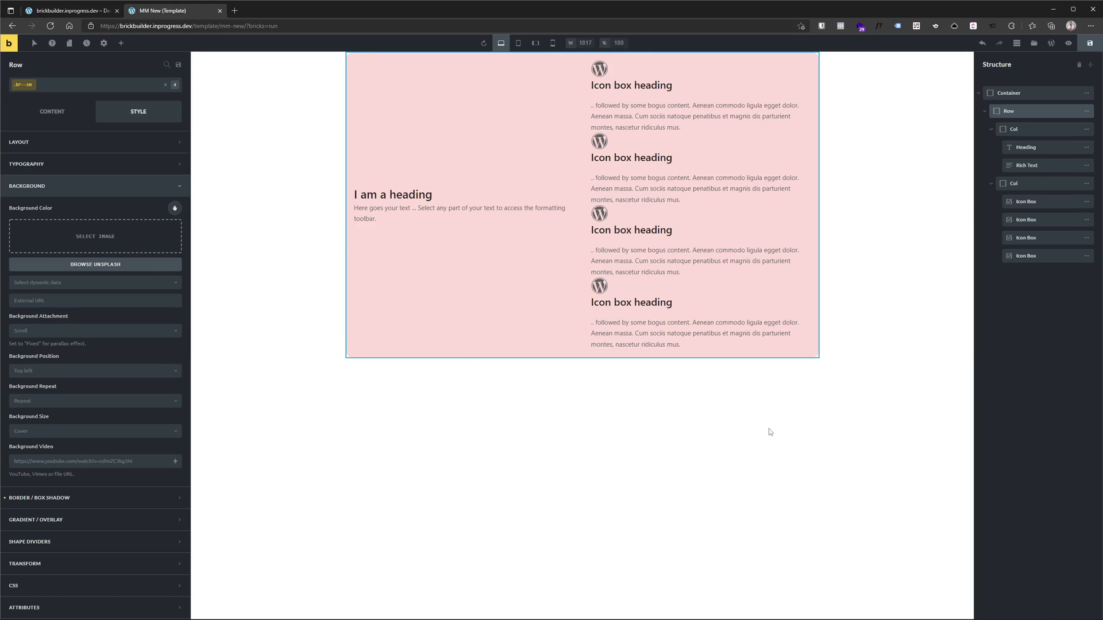
- Strip the .section class from the Container and set its top padding to 50 px
left_click(1044, 93)
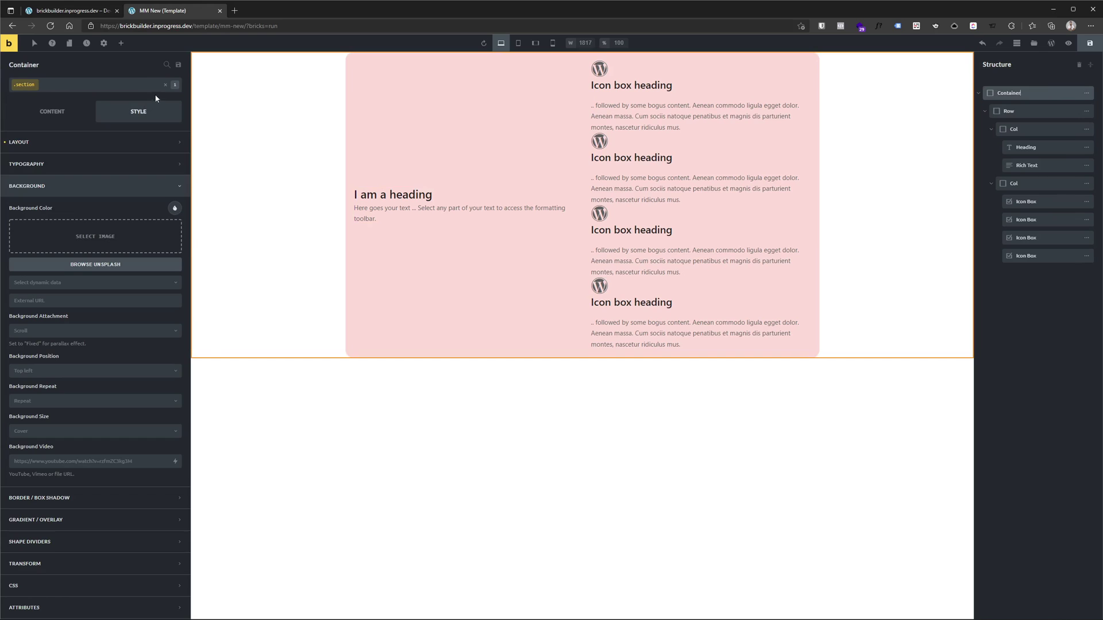
left_click(167, 88)
left_click(82, 143)
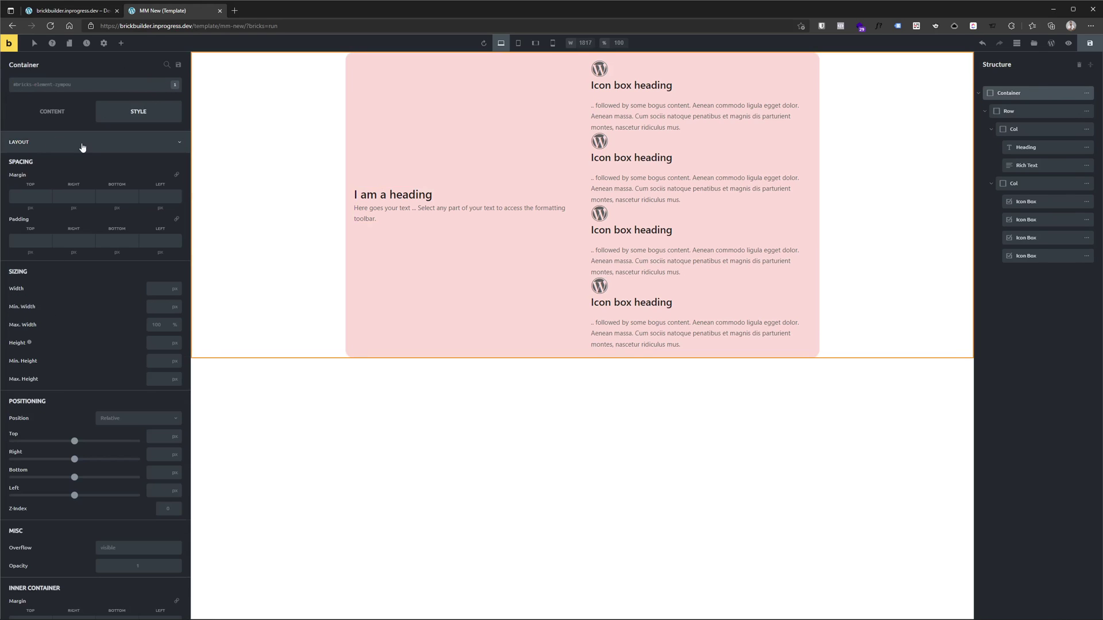
left_click(23, 240)
type("50")
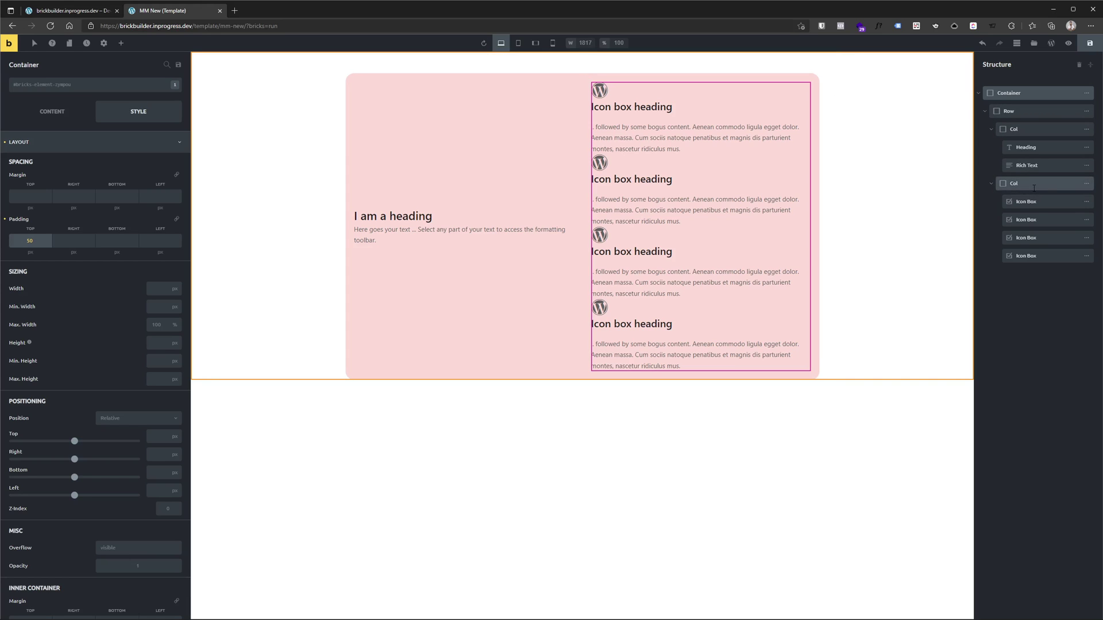
- Give the first icon box the .icon-box-mm class and a width of 50%
left_click(787, 144)
left_click(44, 86)
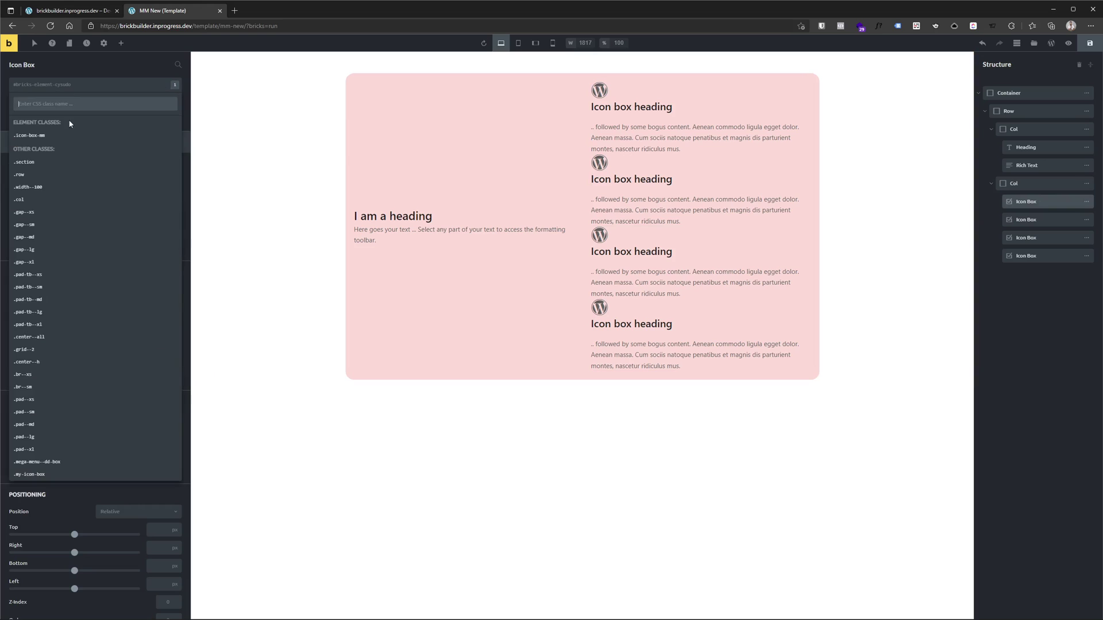
left_click(69, 123)
left_click(76, 138)
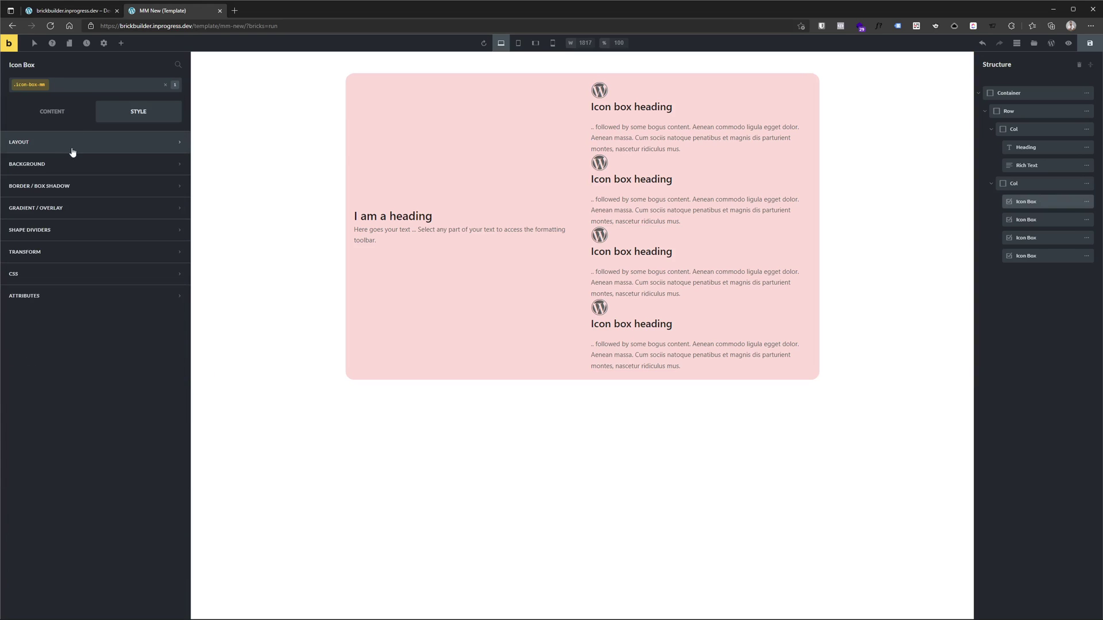
left_click(86, 143)
left_click(174, 288)
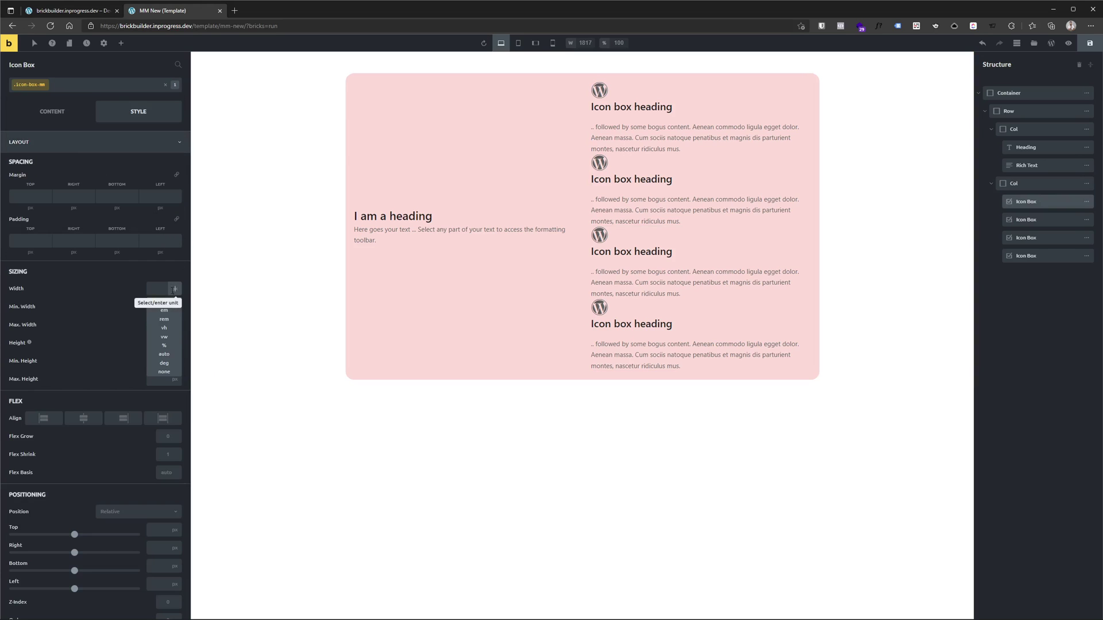
left_click(172, 345)
left_click(156, 289)
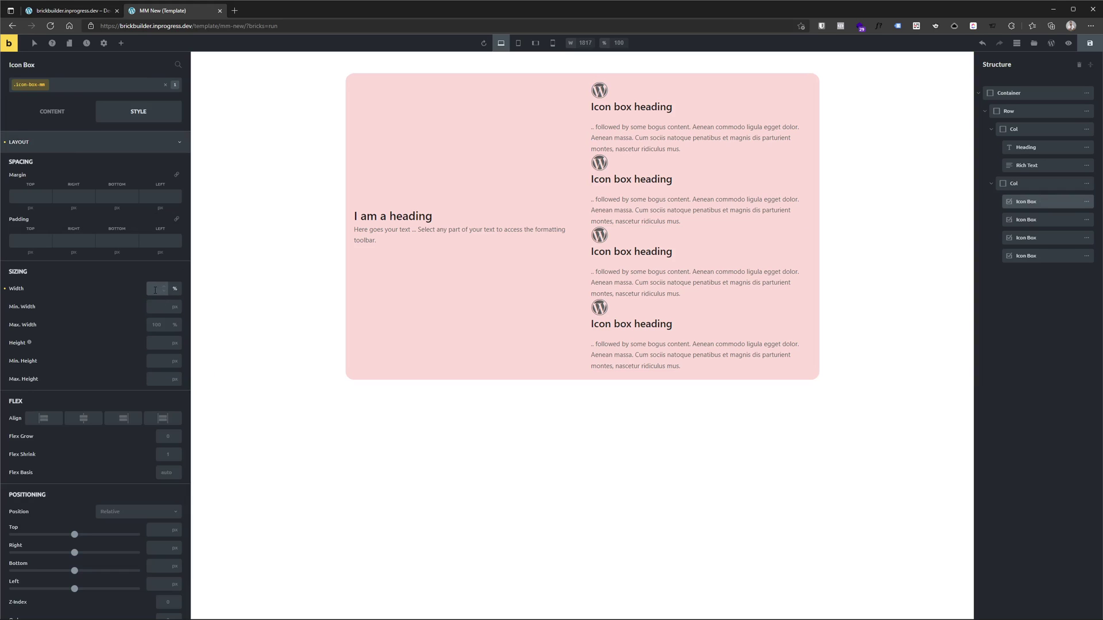
type("50")
- Set the icon boxes' column direction to row and save the template
left_click(1028, 183)
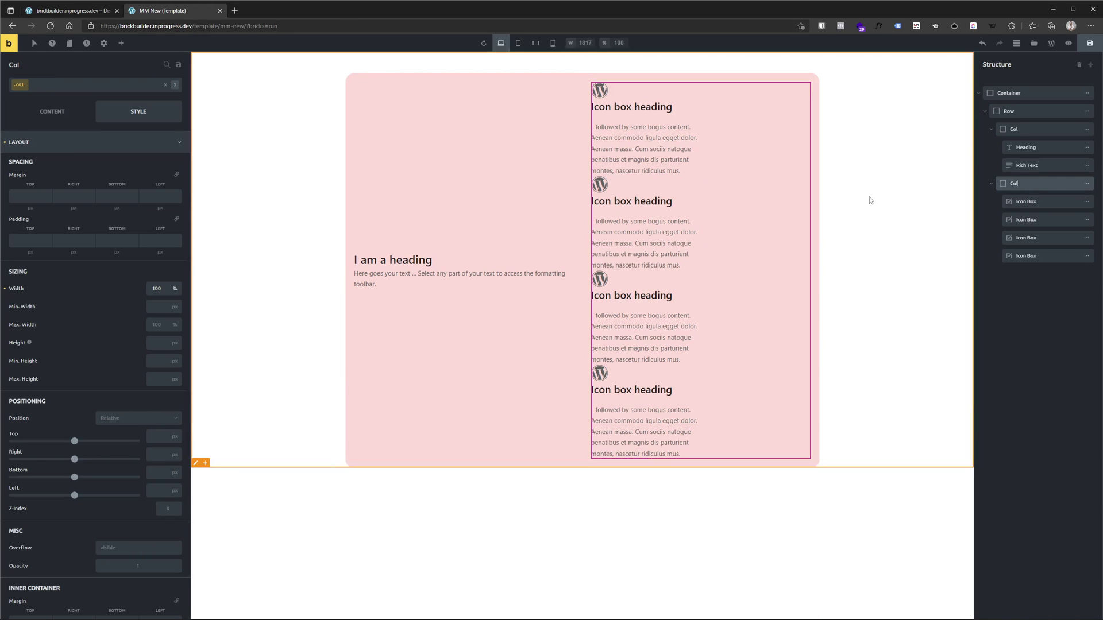
left_click(57, 113)
left_click(138, 214)
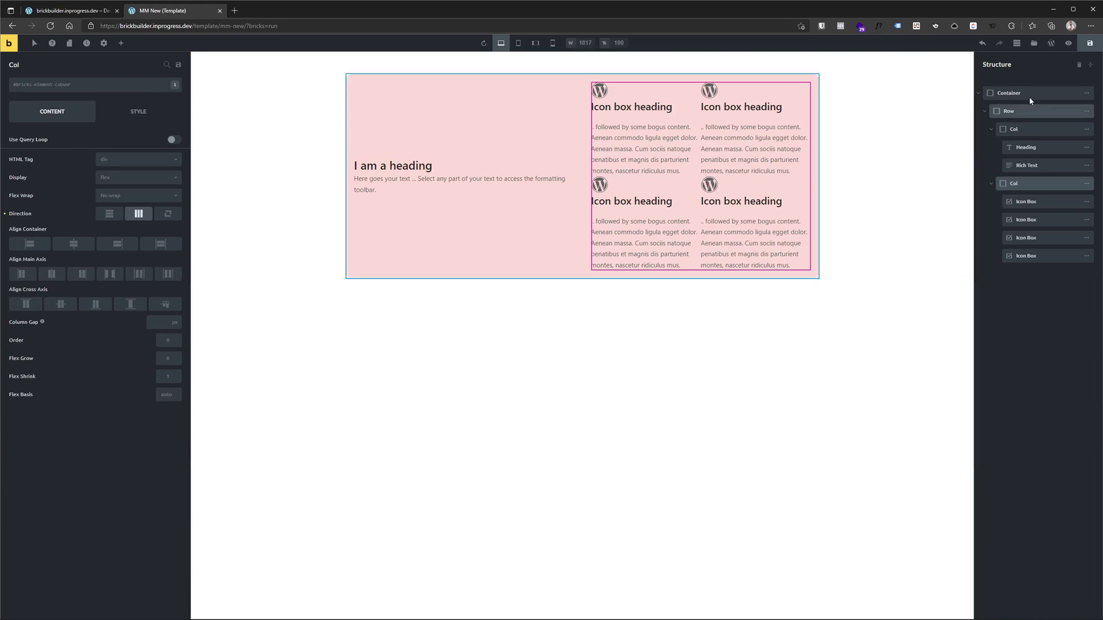
left_click(1089, 43)
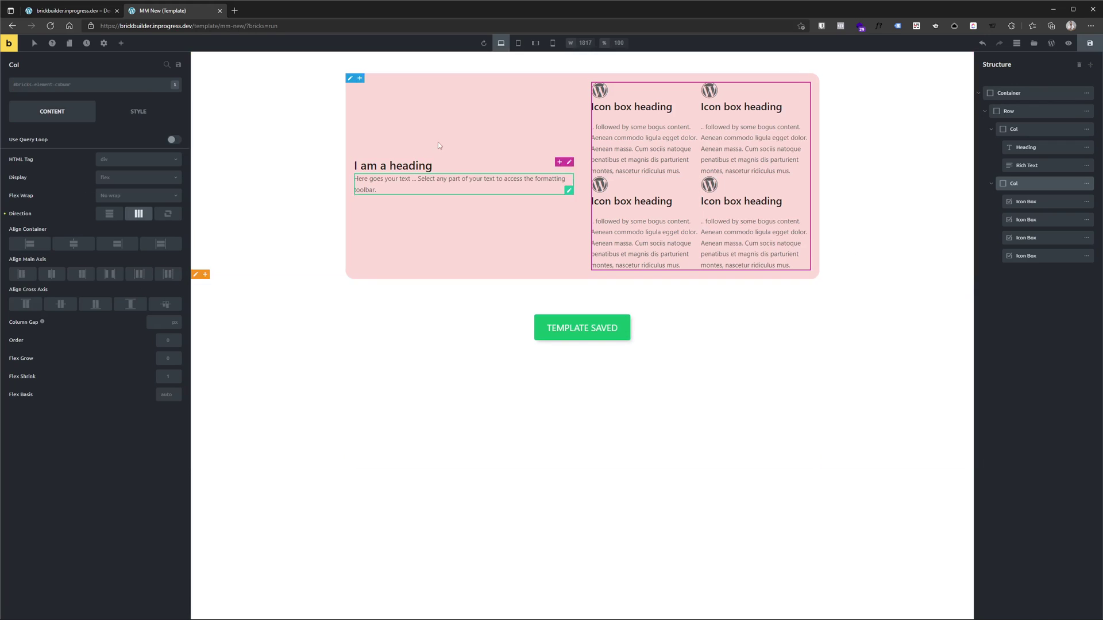
- Check the live page, then copy MM New's shortcode [bricks_template id="164"] from Bricks Templates
left_click(65, 10)
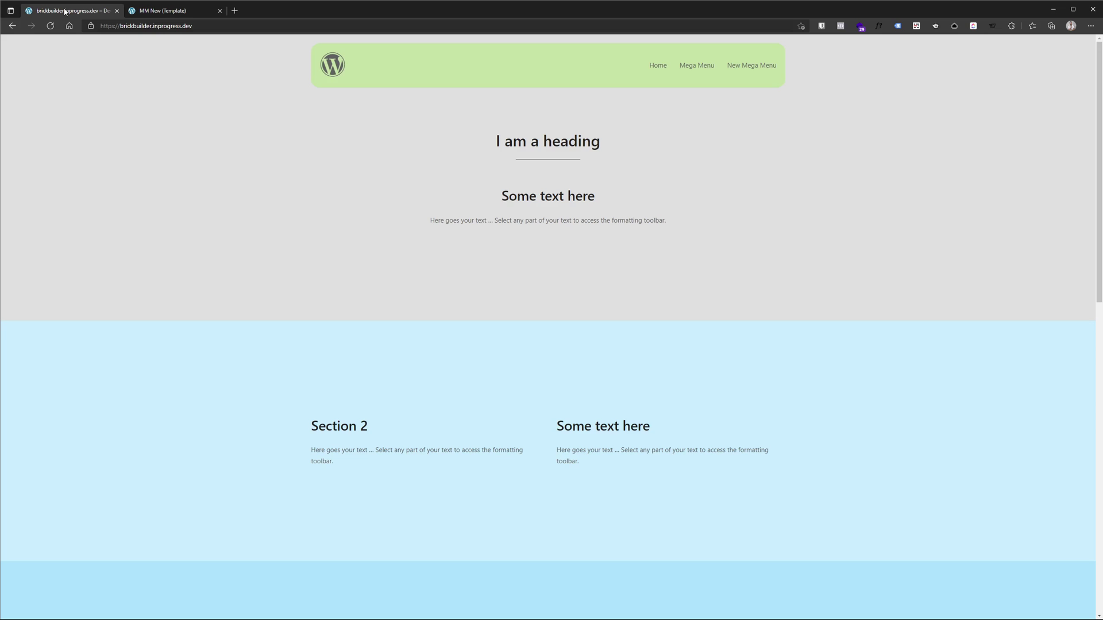
left_click(162, 10)
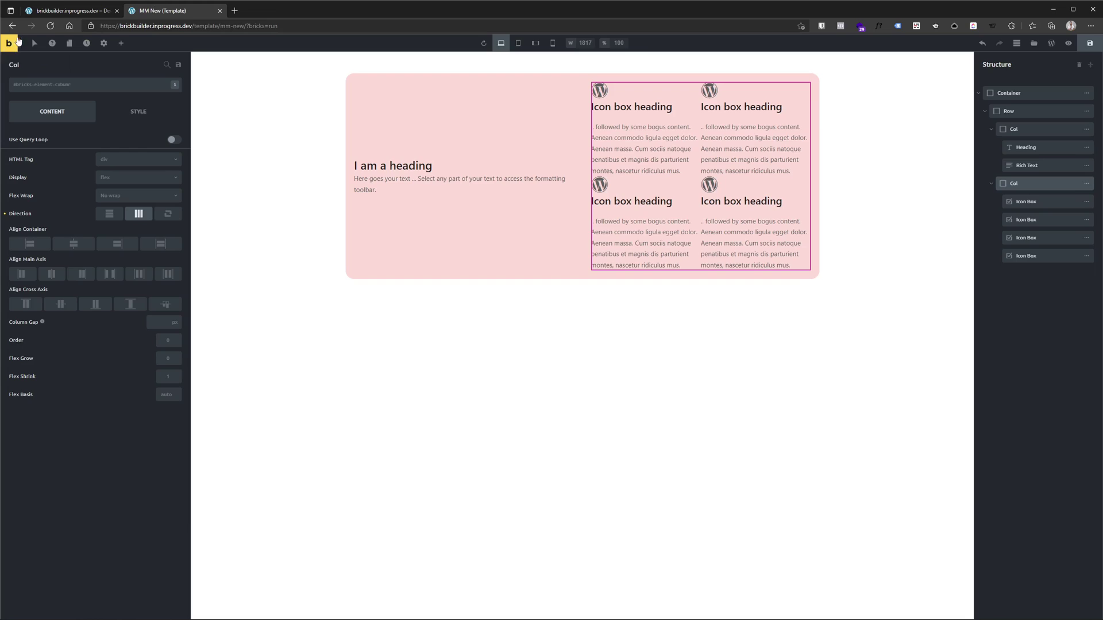
left_click(15, 40)
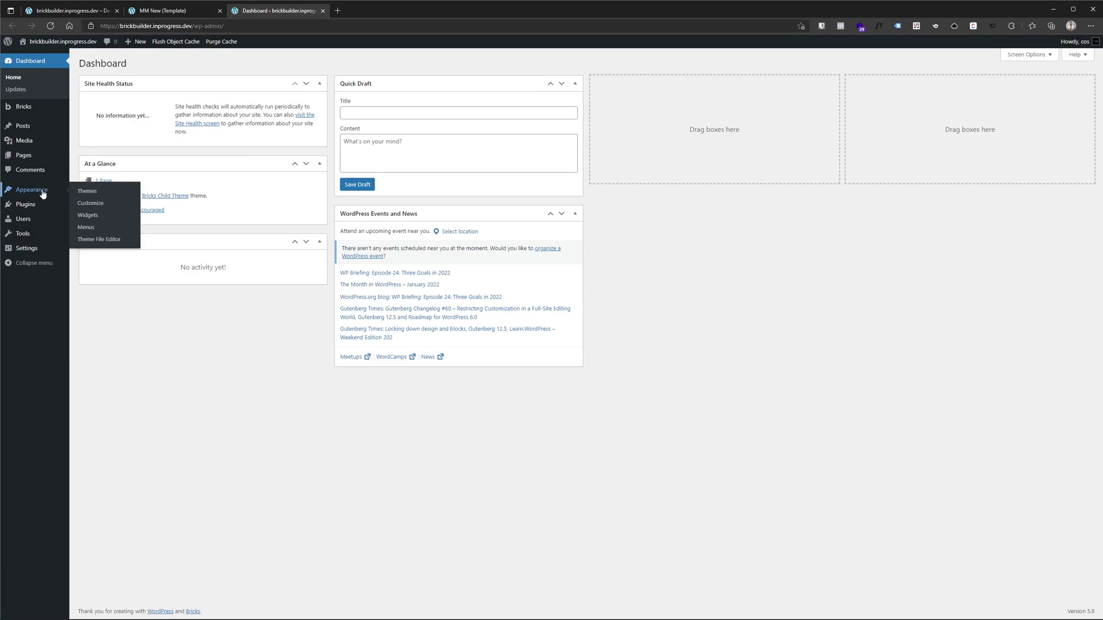
mouse_move(27, 114)
left_click(81, 122)
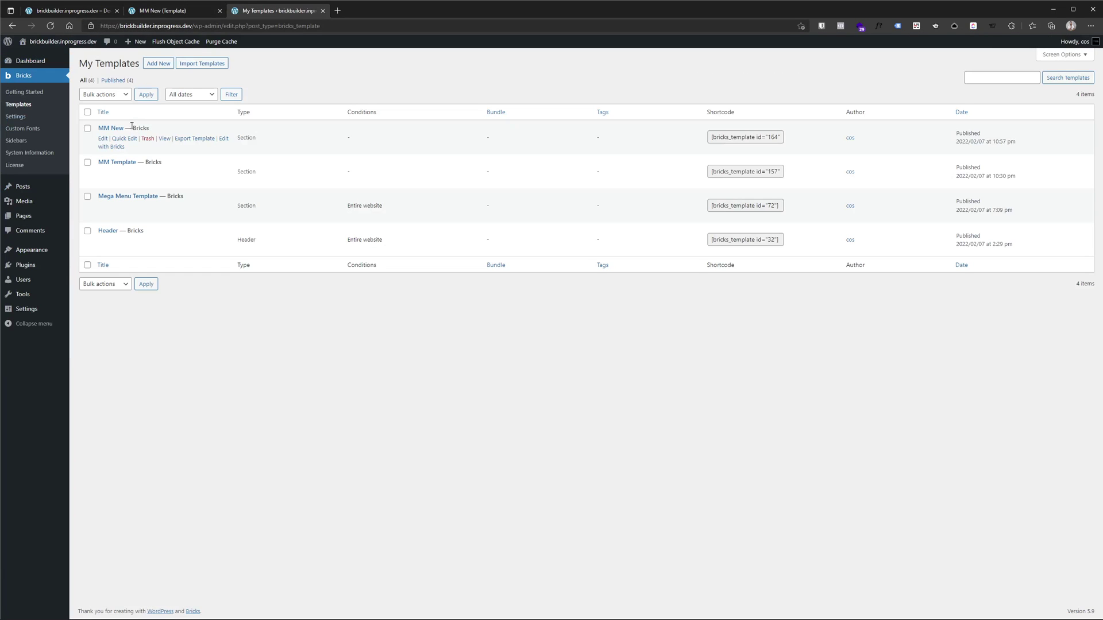
left_click(741, 137)
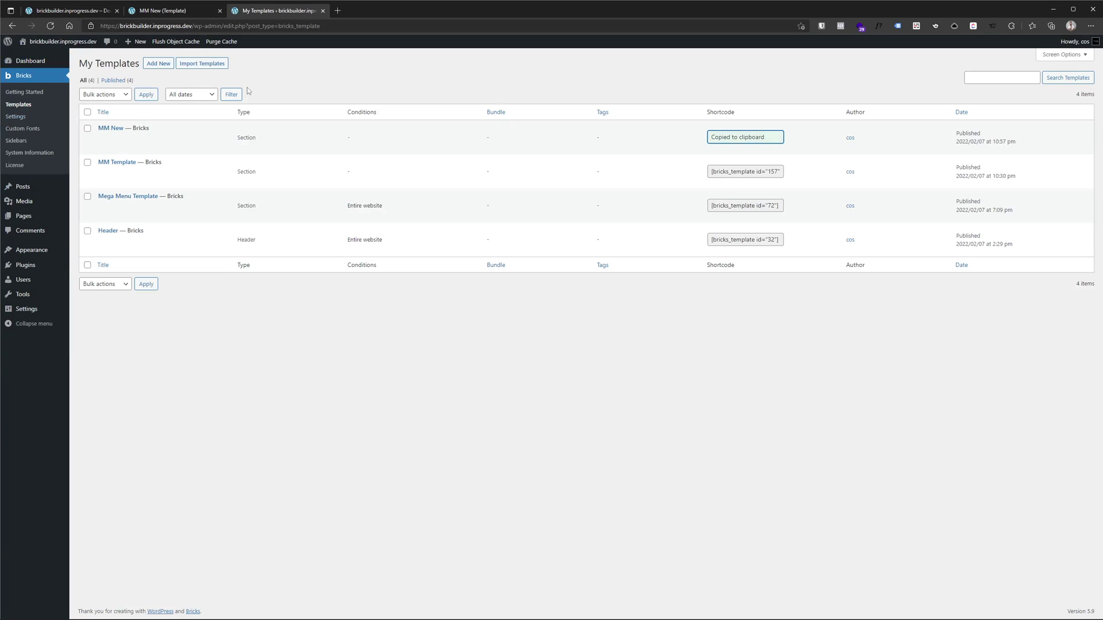
- In Menus, replace the sub item's Navigation Label with [bricks_template id="164"]
mouse_move(51, 216)
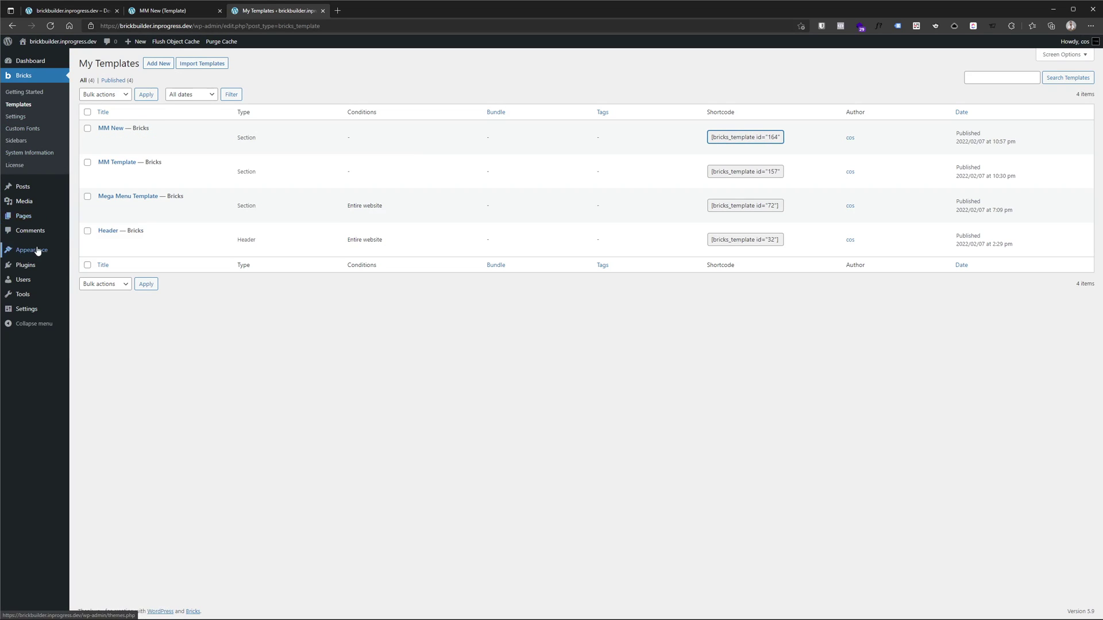
mouse_move(37, 250)
left_click(89, 288)
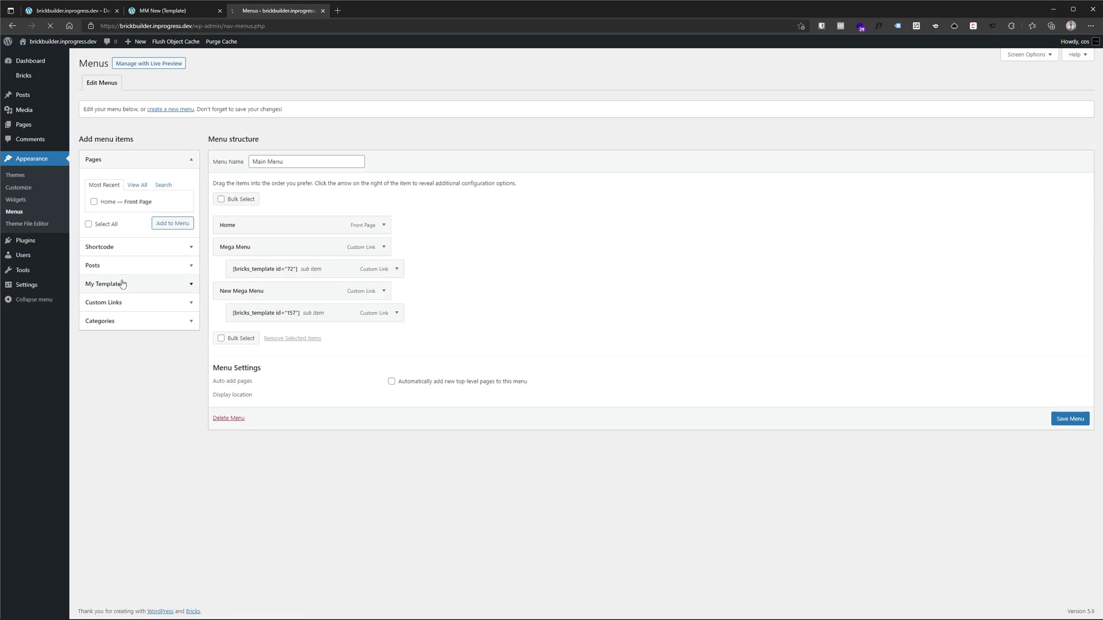
left_click(396, 313)
left_click_drag(368, 369, 233, 368)
key("ctrl+v")
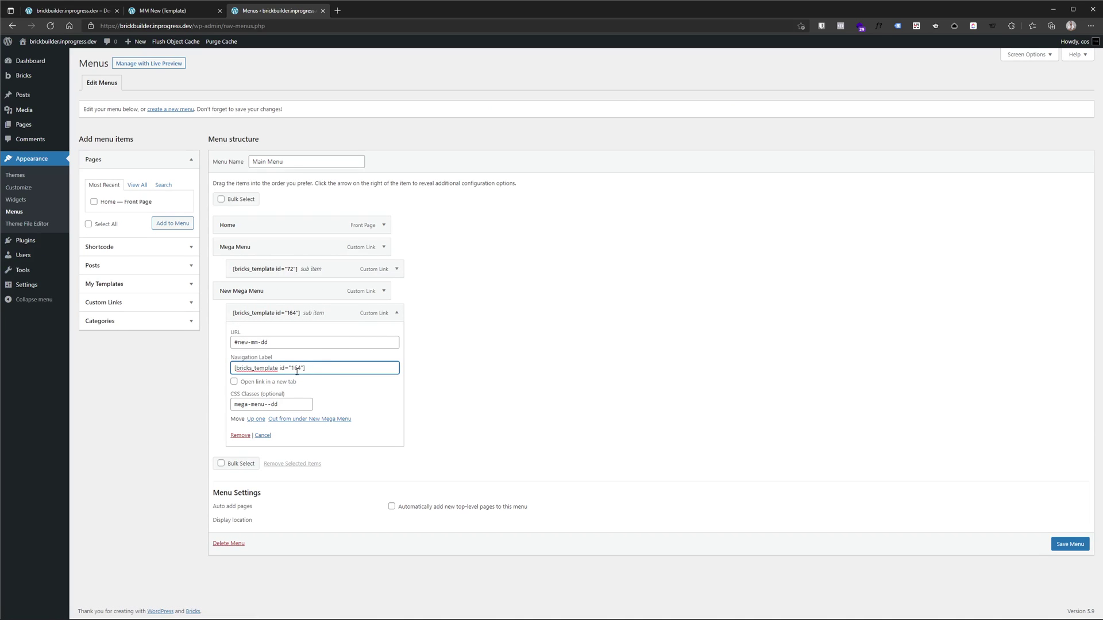
left_click(349, 334)
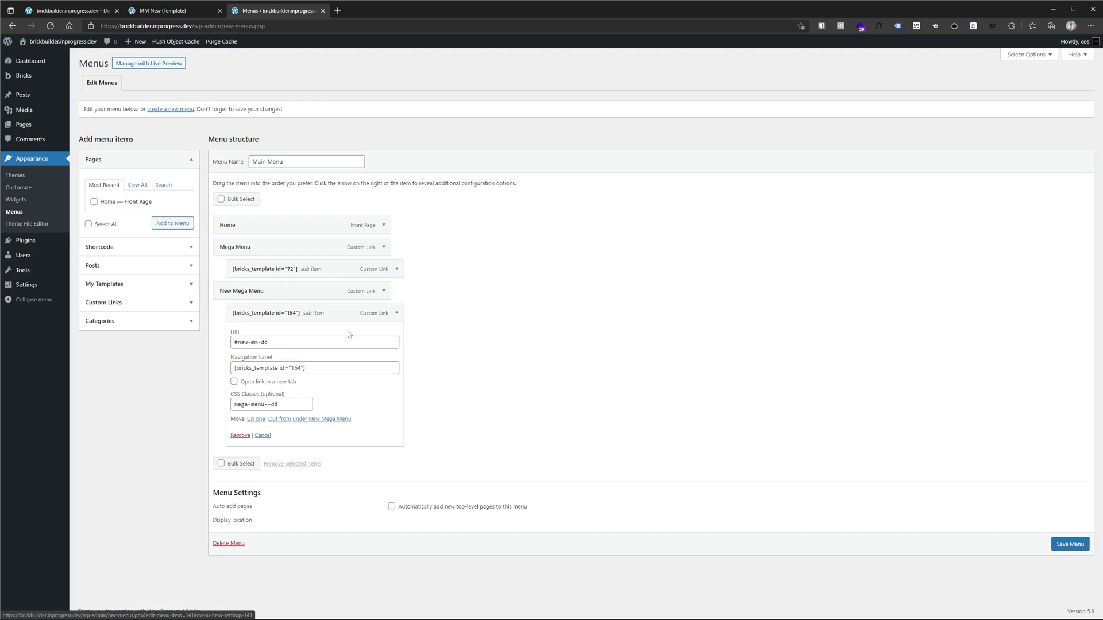
- Expand the New Mega Menu item's settings and toggle Screen Options
left_click(384, 291)
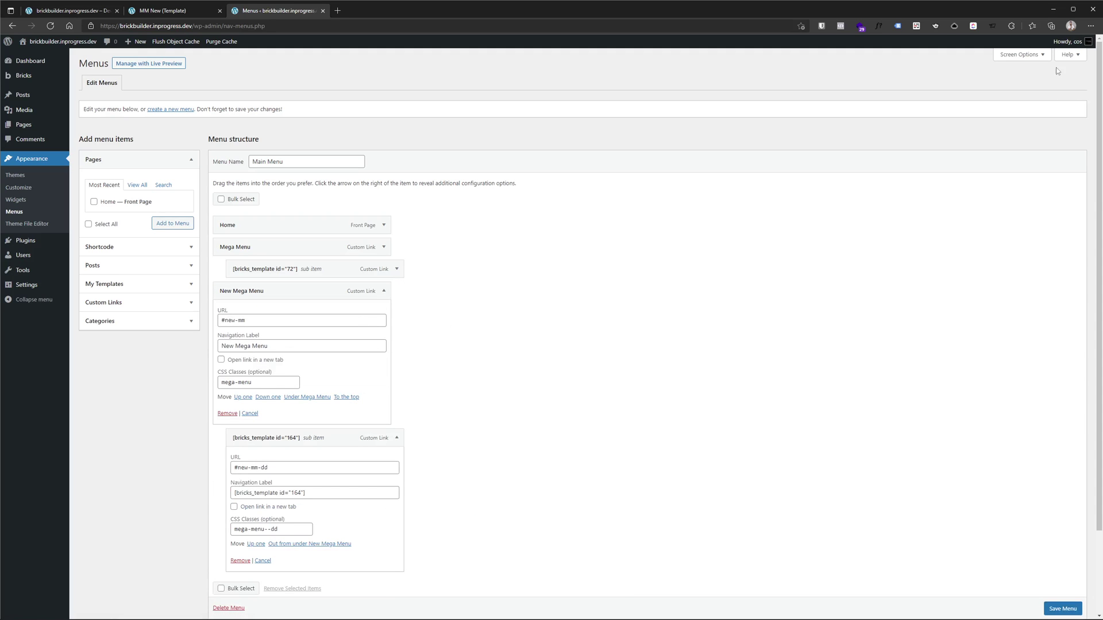
left_click(1021, 55)
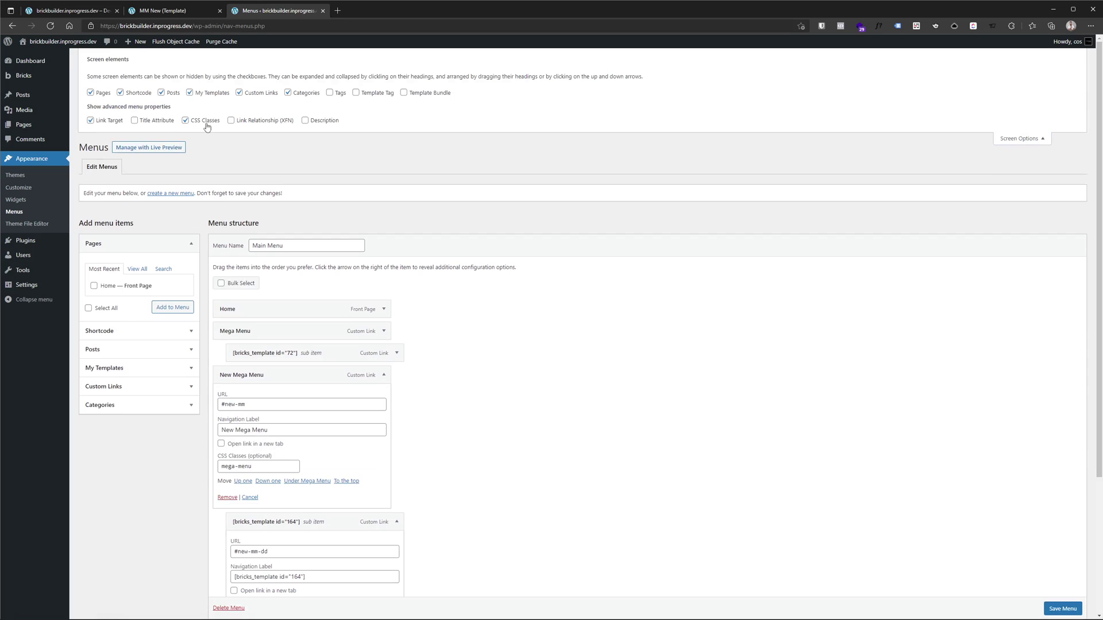
left_click(1021, 138)
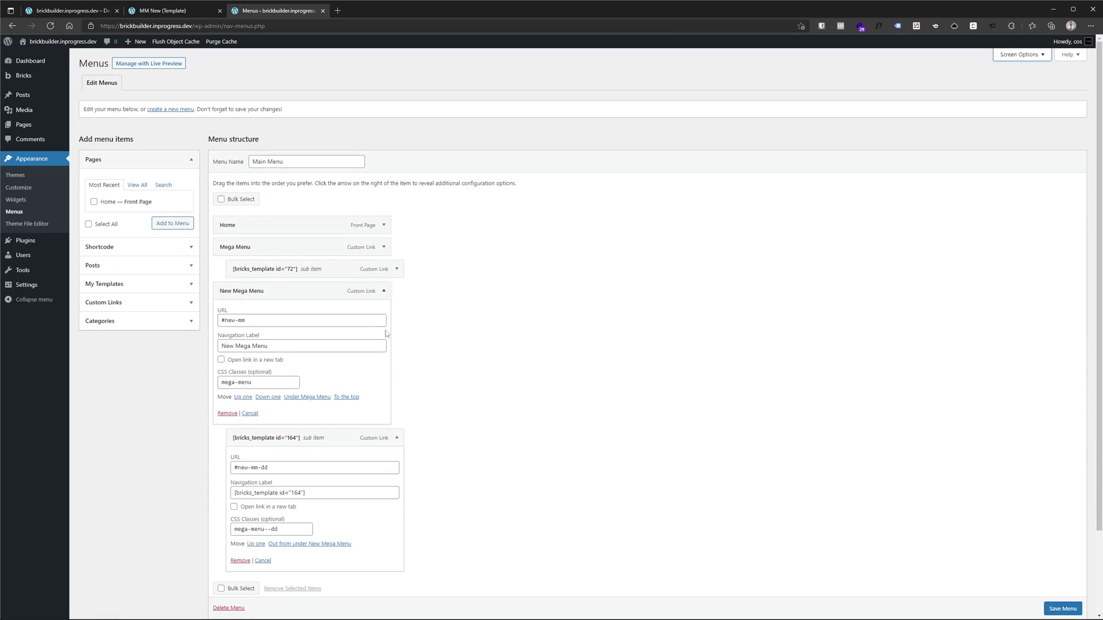
scroll(280, 387, "down", 3)
- Clear the mega-menu and mega-menu--dd CSS classes from both items and save the menu
left_click_drag(271, 285, 197, 284)
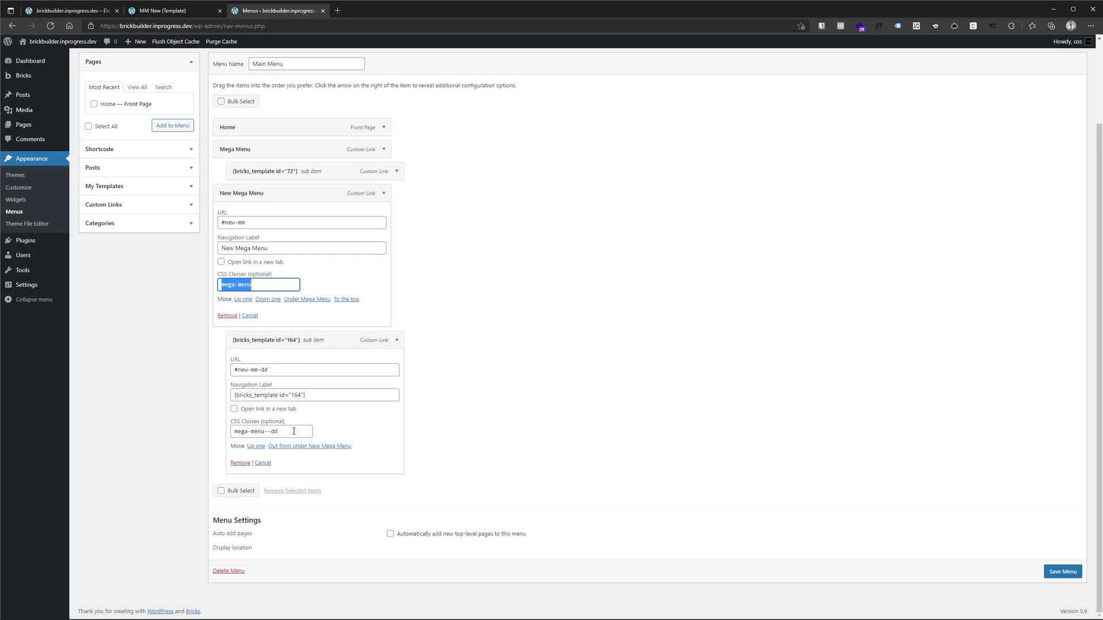
left_click_drag(293, 432, 219, 433)
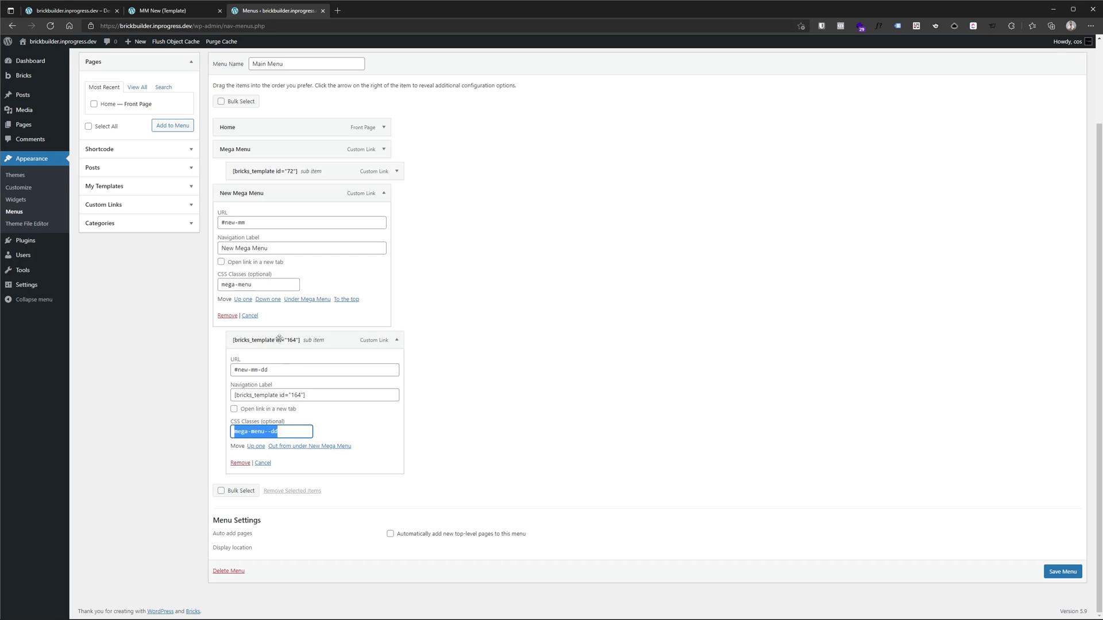
left_click_drag(256, 284, 176, 289)
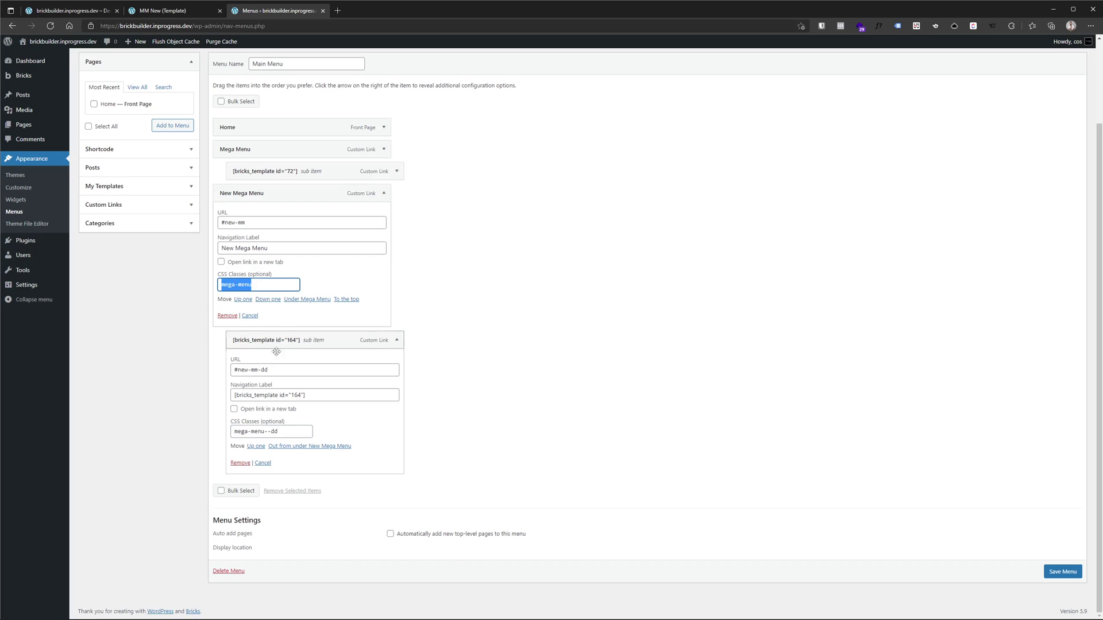
key("BackSpace")
left_click_drag(289, 431, 232, 432)
key("BackSpace")
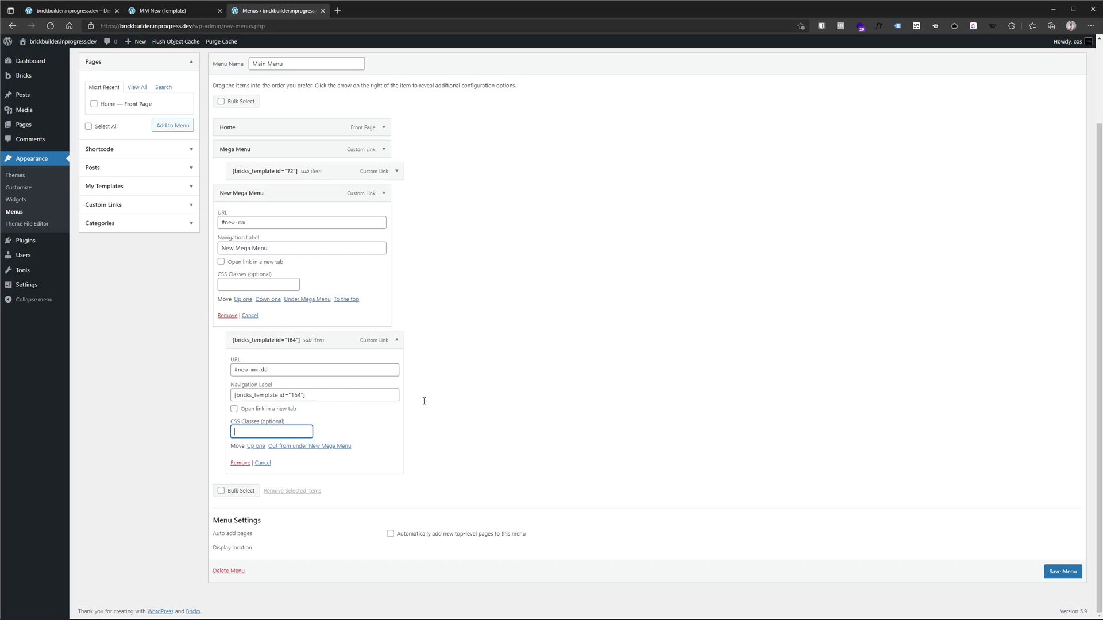
left_click(1063, 571)
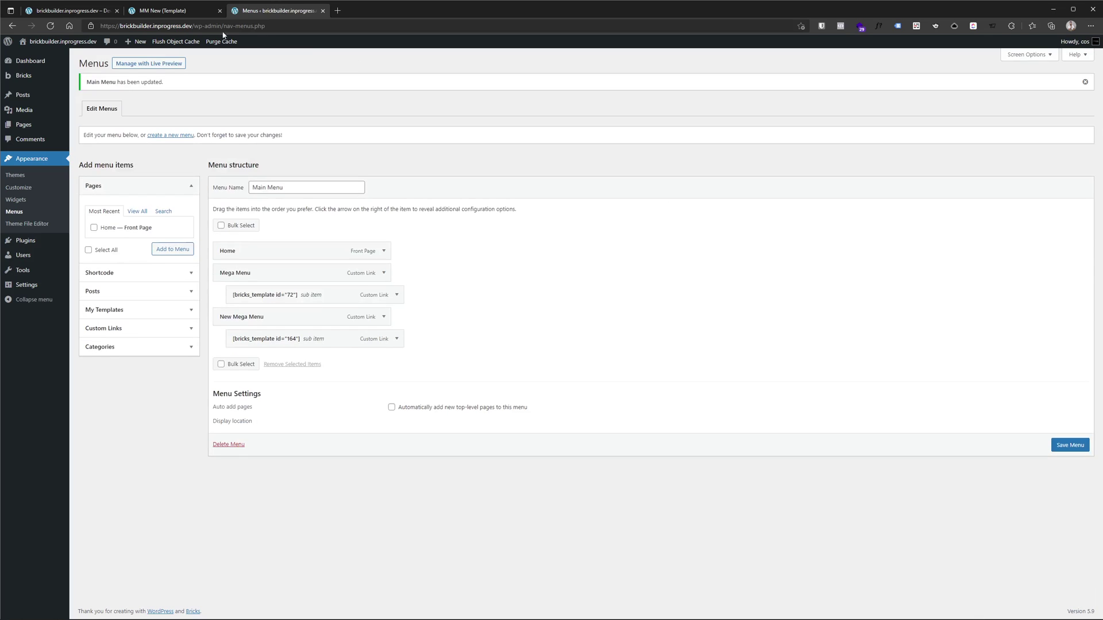
- Reload the live front page and preview the New Mega Menu dropdown
left_click(60, 10)
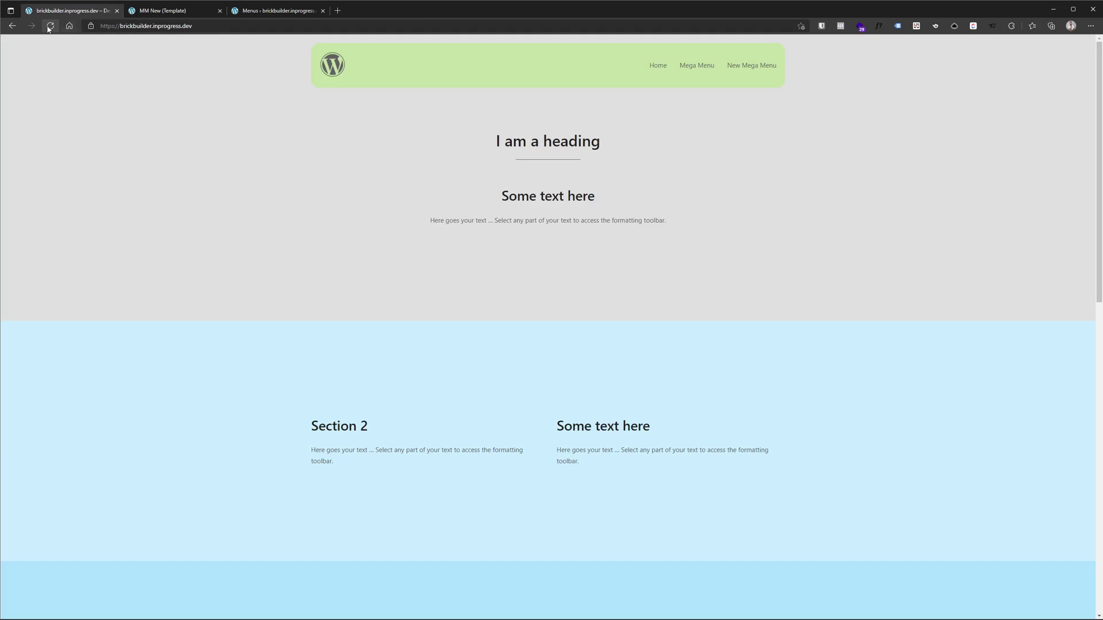
left_click(49, 27)
mouse_move(748, 69)
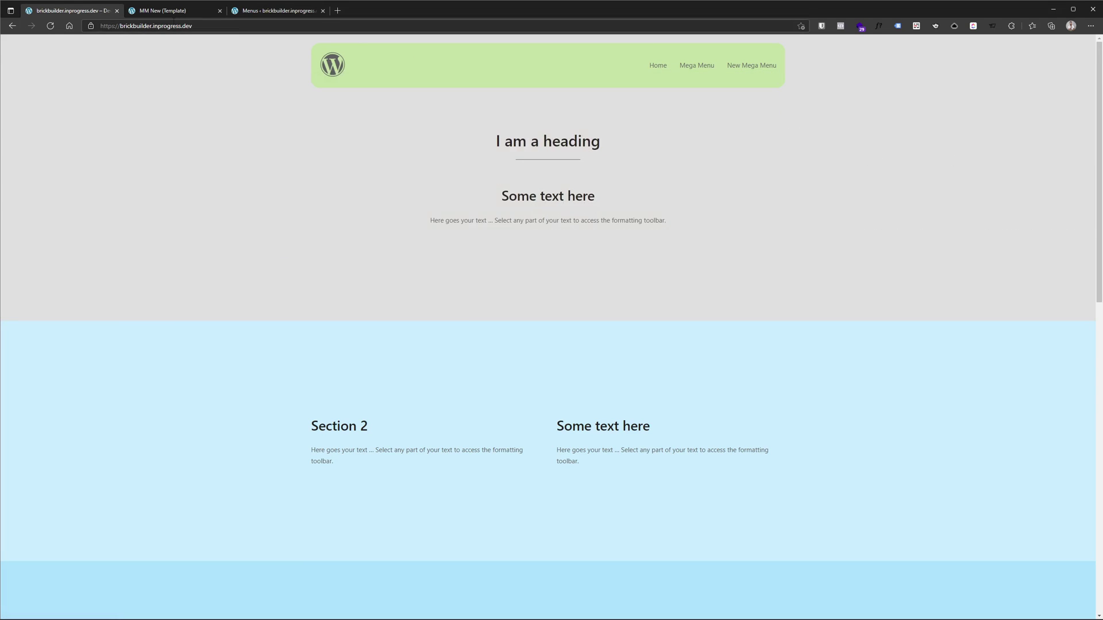
left_click(173, 14)
- Set CSS class mega-menu on New Mega Menu and mega-menu--dd on its template sub item
left_click(276, 10)
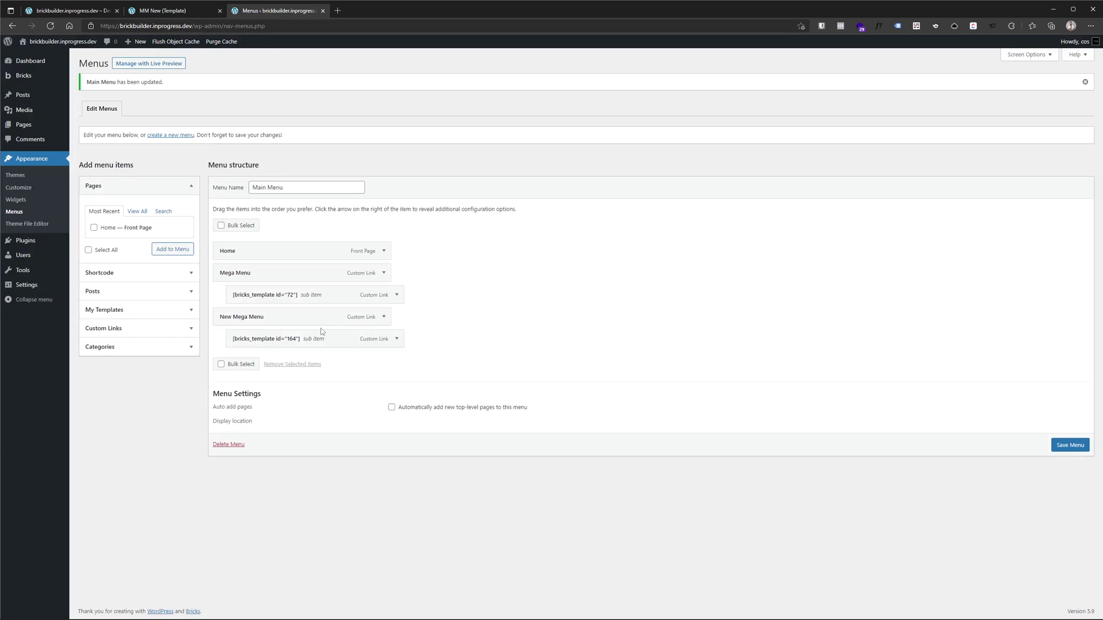
left_click(384, 317)
left_click(262, 409)
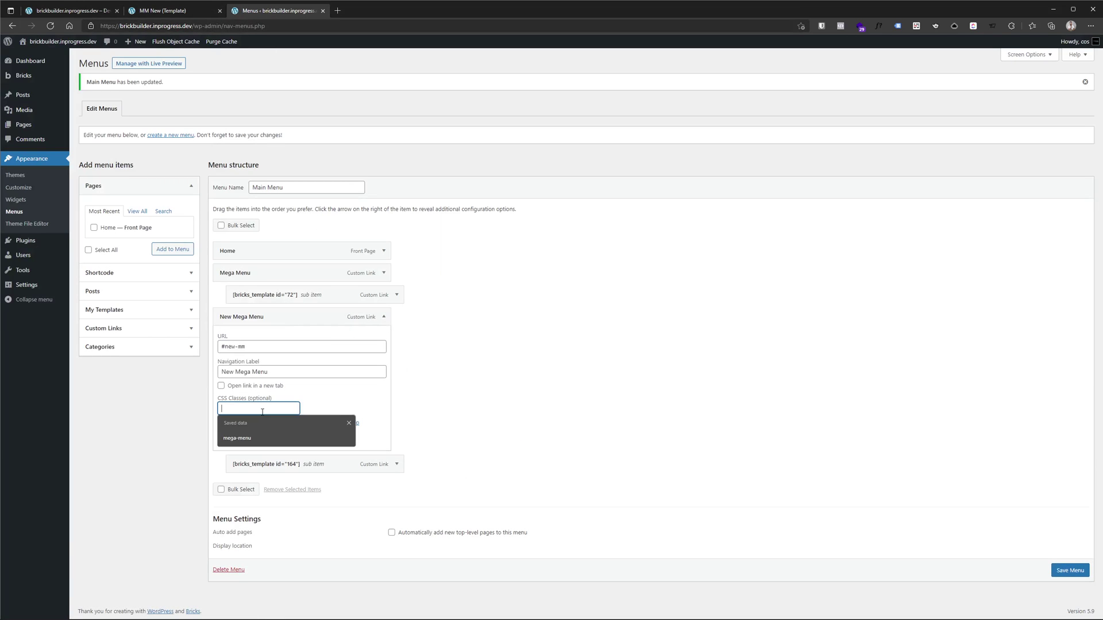
type("mega-menu")
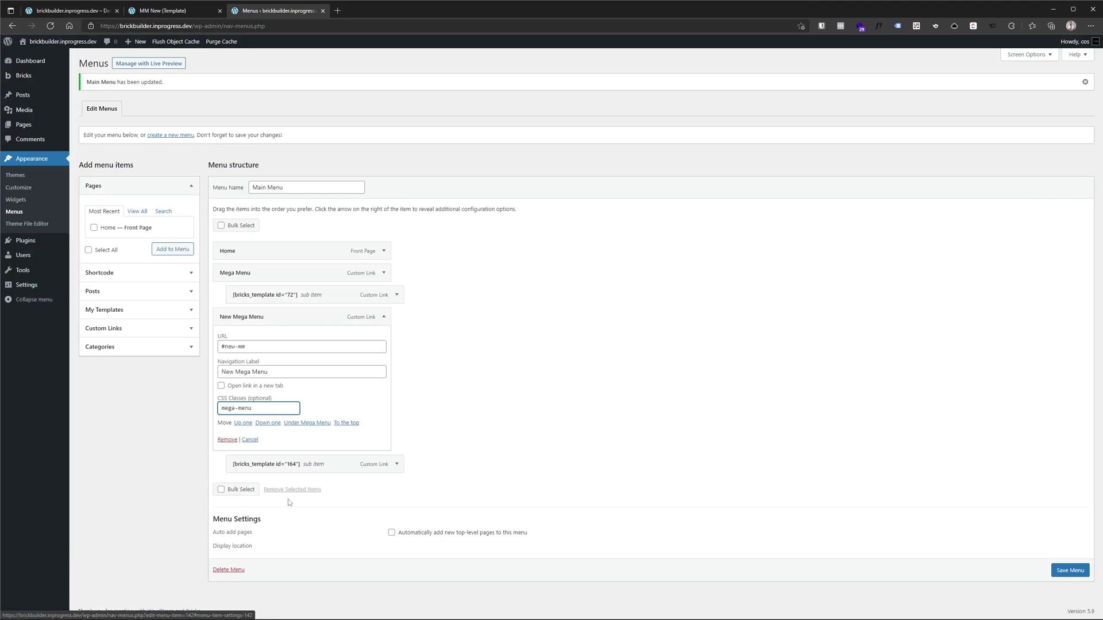
left_click(397, 464)
scroll(344, 448, "down", 2)
left_click(265, 431)
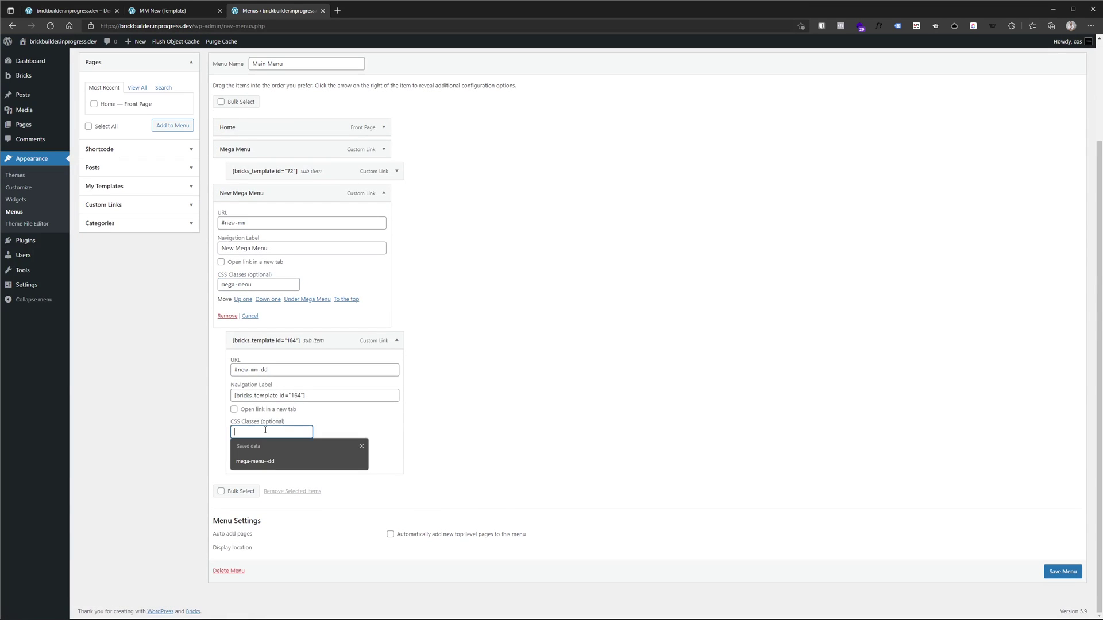
type("m")
left_click(255, 461)
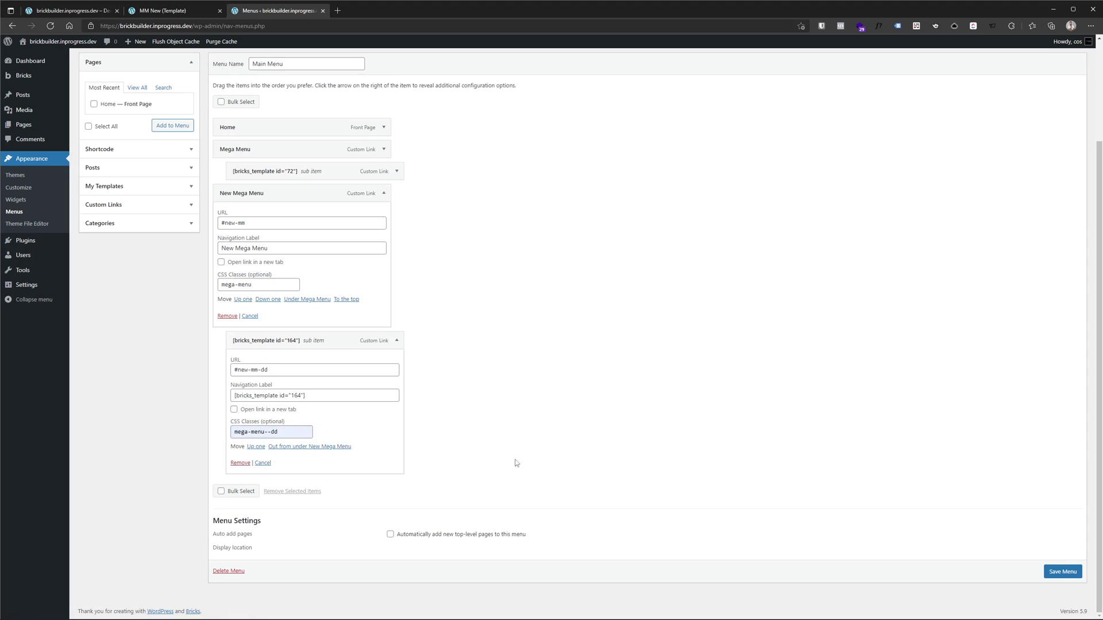
- Save the menu and reload the live front page to preview the MM New panel
left_click(1062, 572)
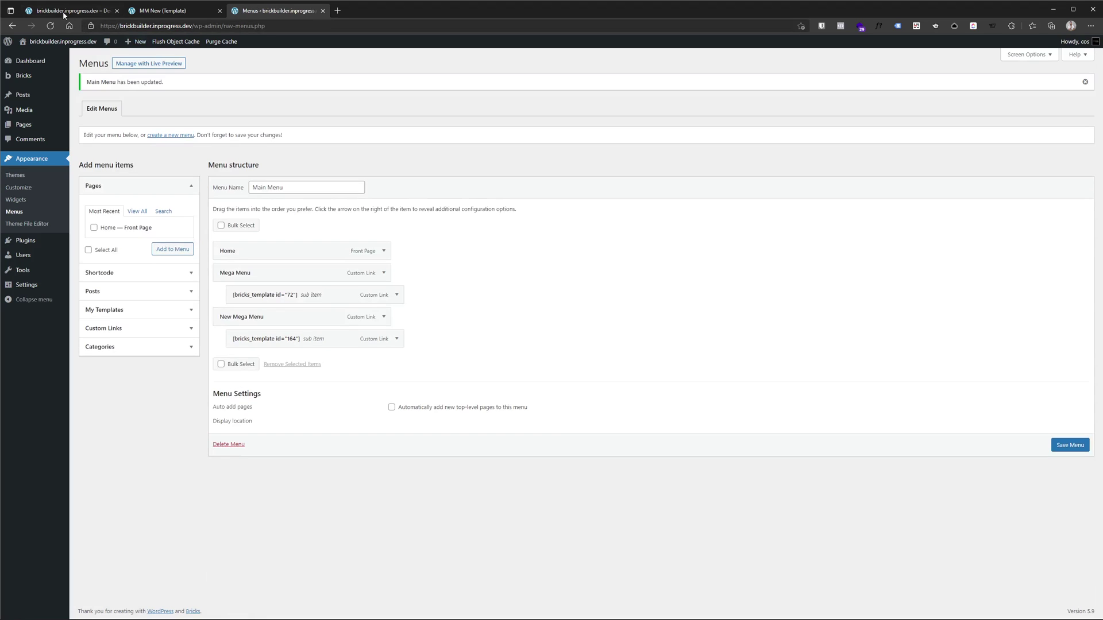
left_click(69, 11)
left_click(50, 27)
mouse_move(736, 68)
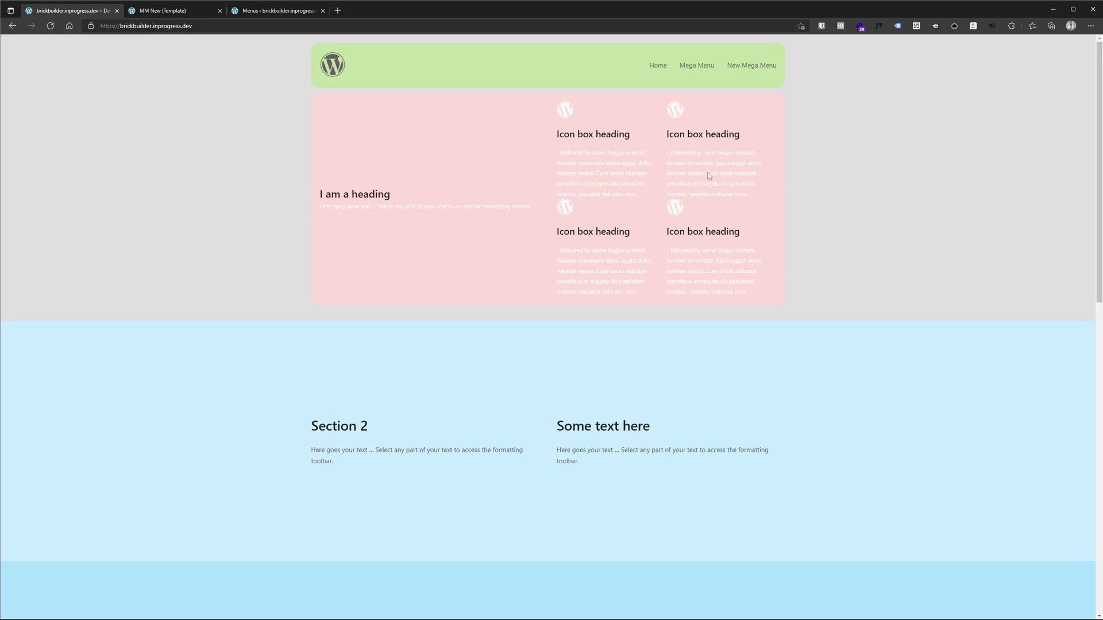
- Open Bricks Settings > Custom Code and enlarge the Custom CSS box to show every rule
left_click(179, 10)
left_click(266, 11)
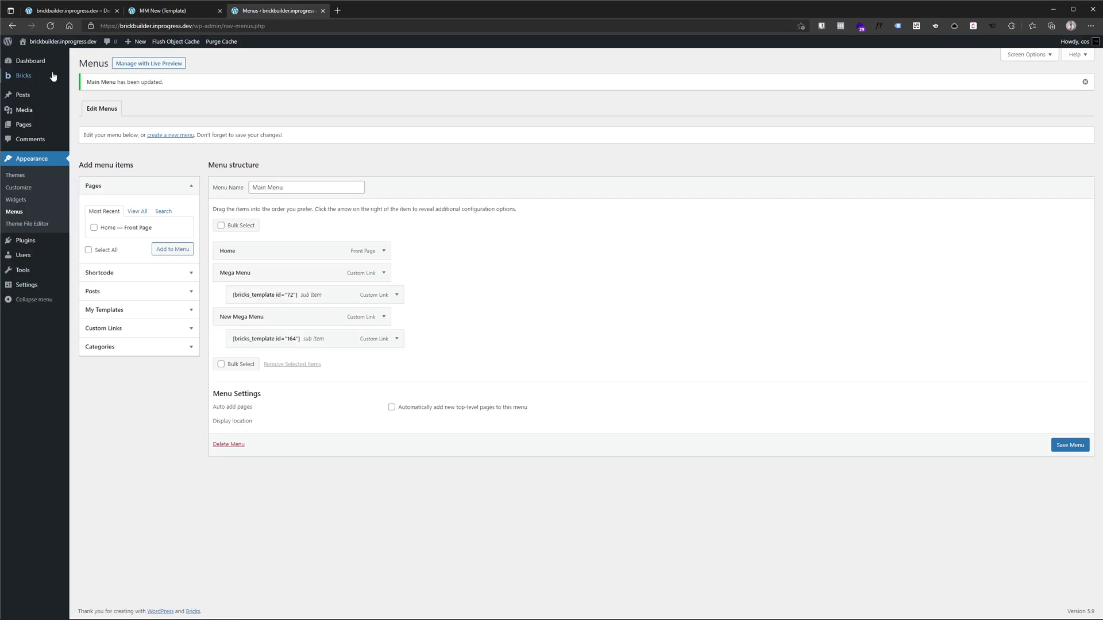
mouse_move(35, 76)
left_click(87, 101)
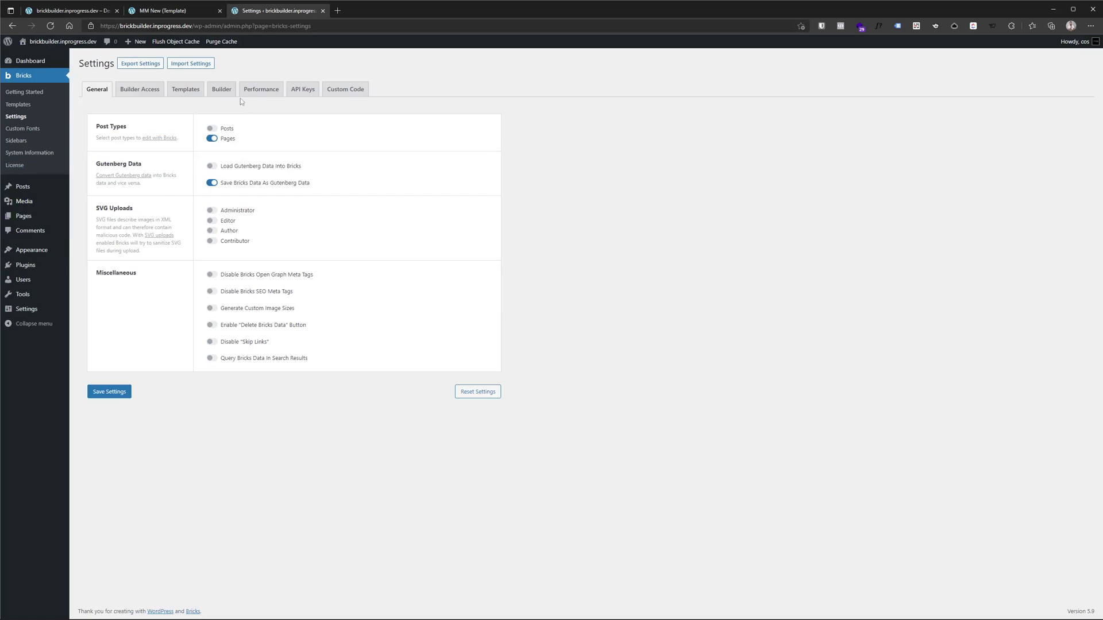
left_click(339, 90)
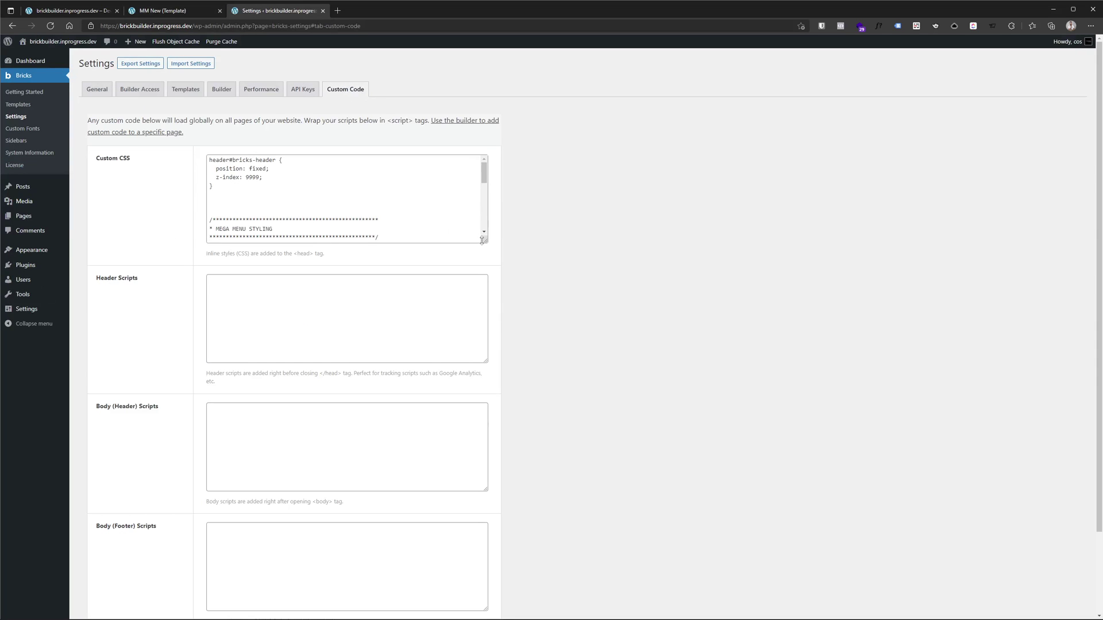
left_click_drag(485, 240, 485, 496)
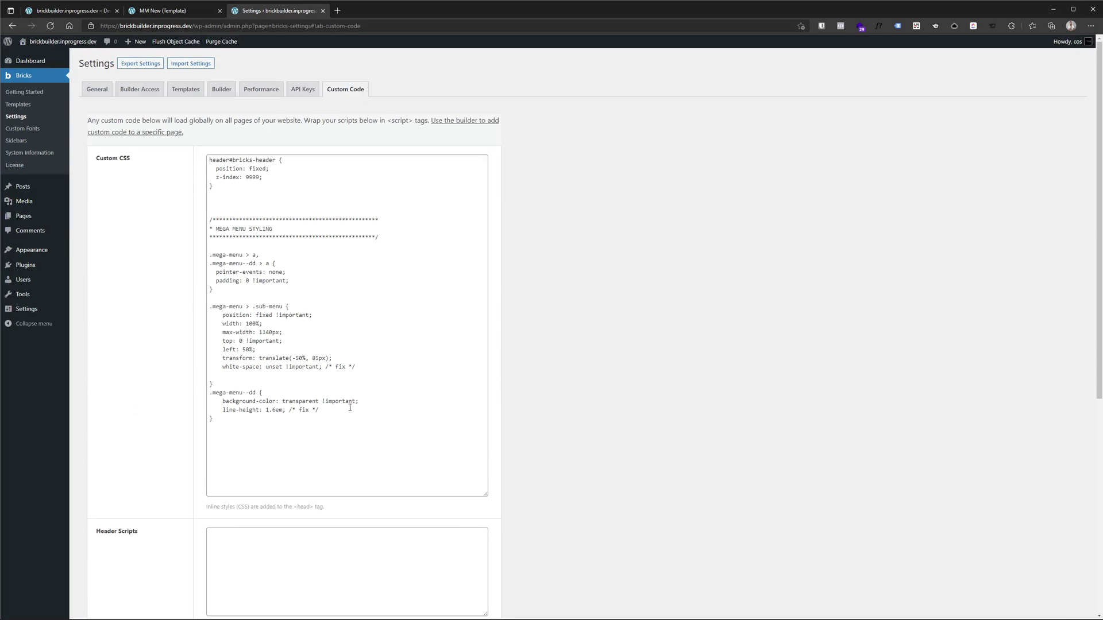
- Highlight the white-space, line-height, pointer-events and padding fixes in the mega-menu CSS
left_click_drag(357, 368, 216, 369)
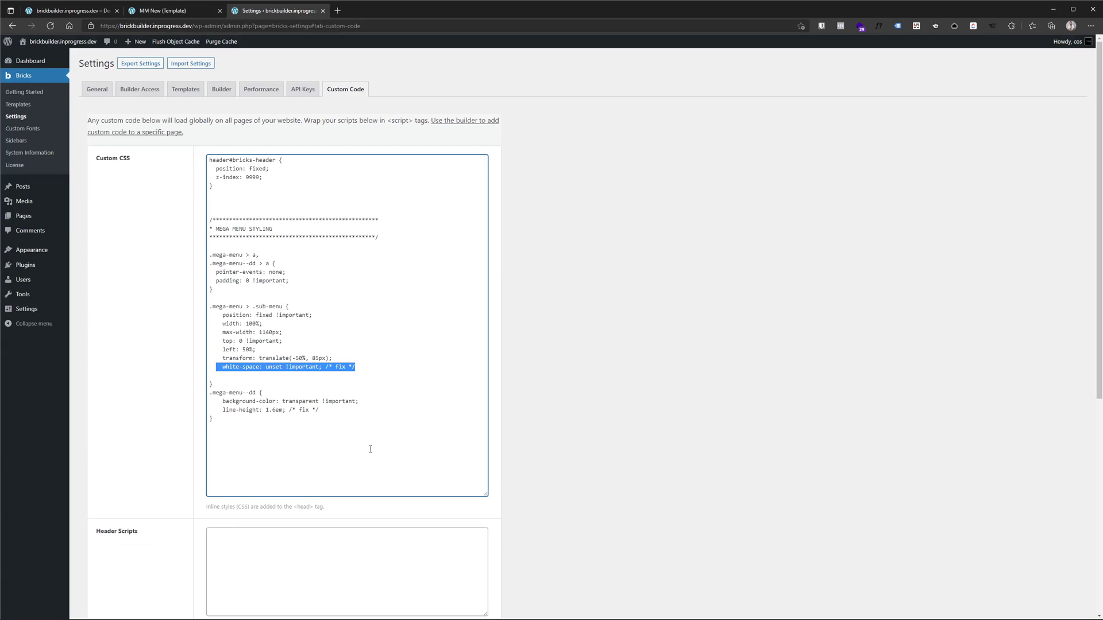
left_click_drag(319, 410, 216, 411)
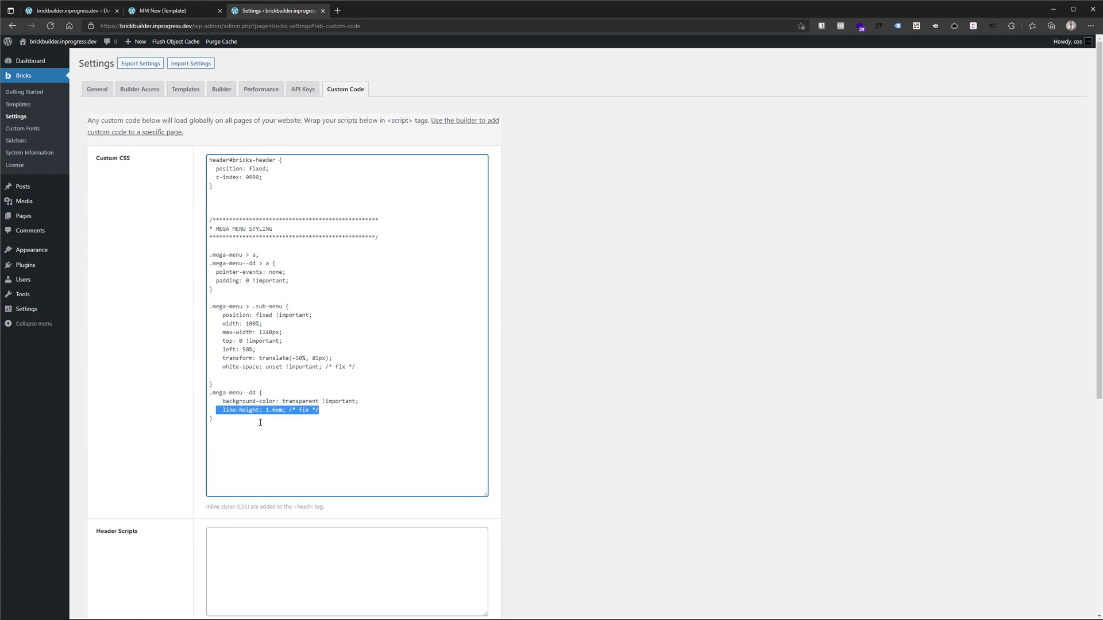
left_click(352, 417)
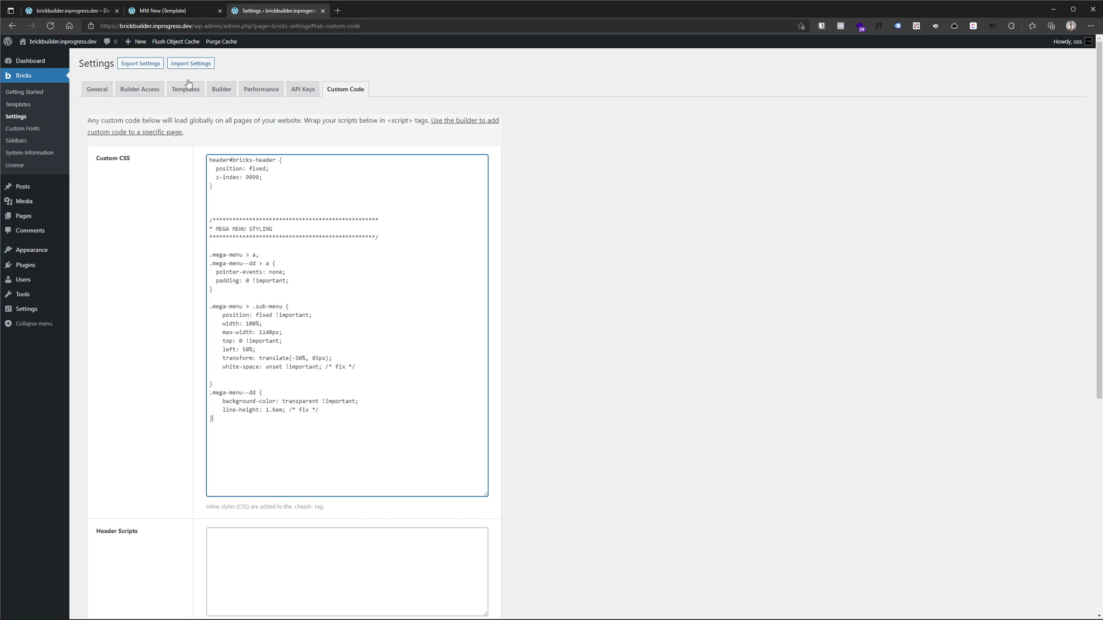
left_click(163, 11)
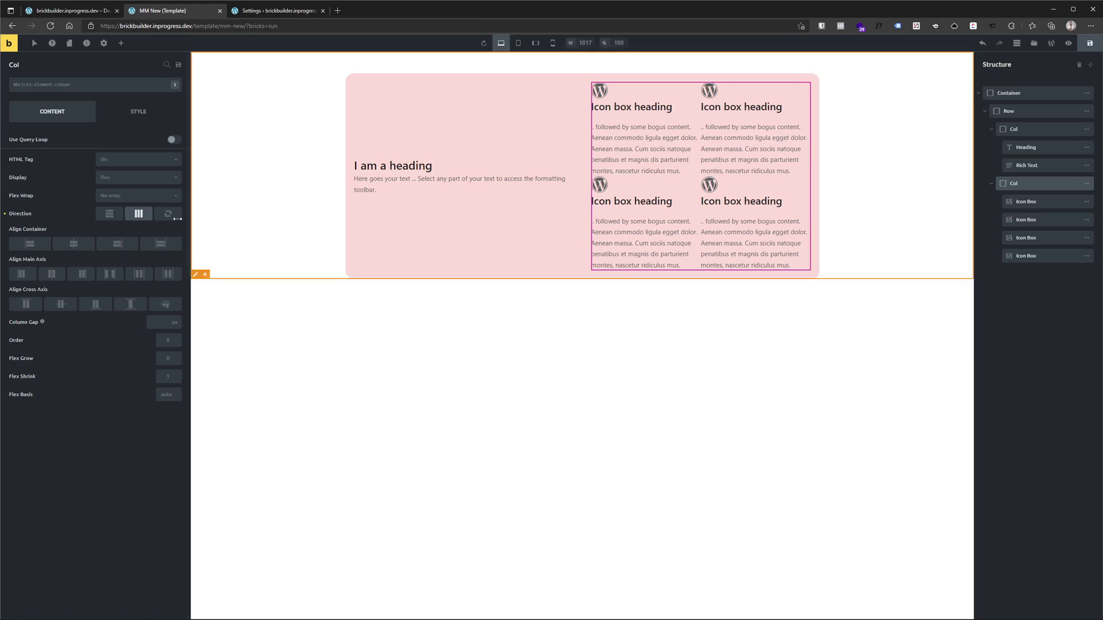
left_click(289, 11)
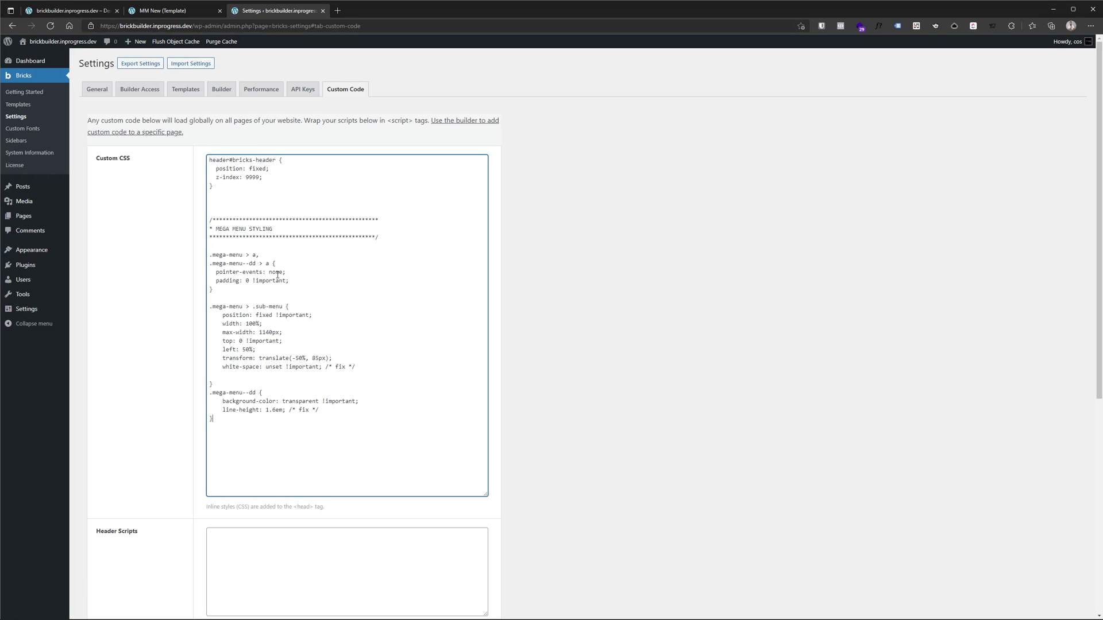
left_click_drag(297, 282, 210, 272)
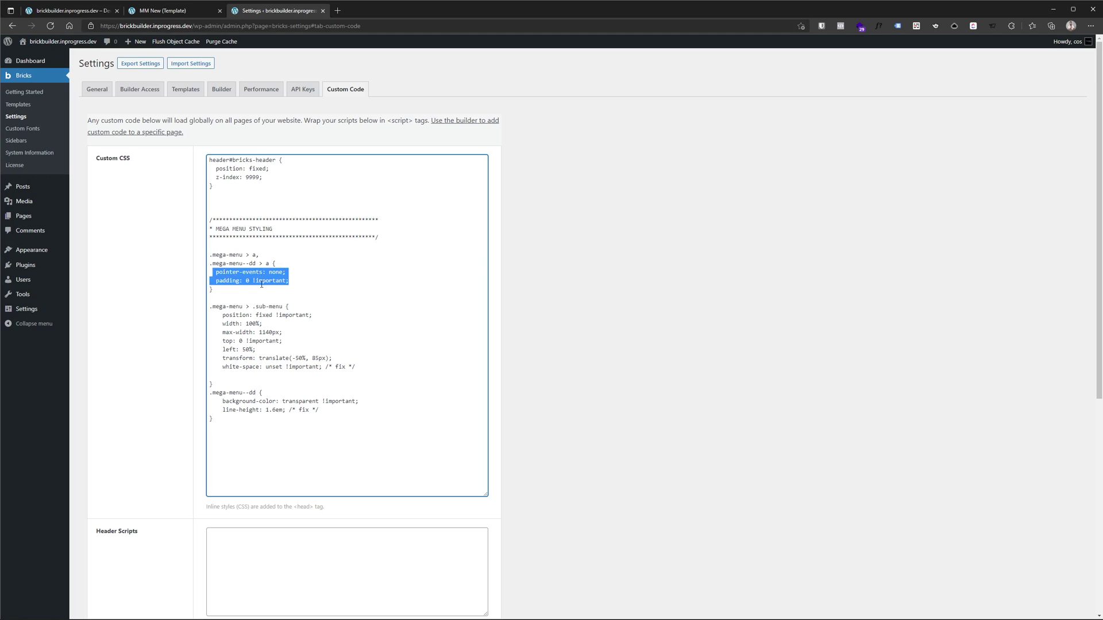
left_click(69, 12)
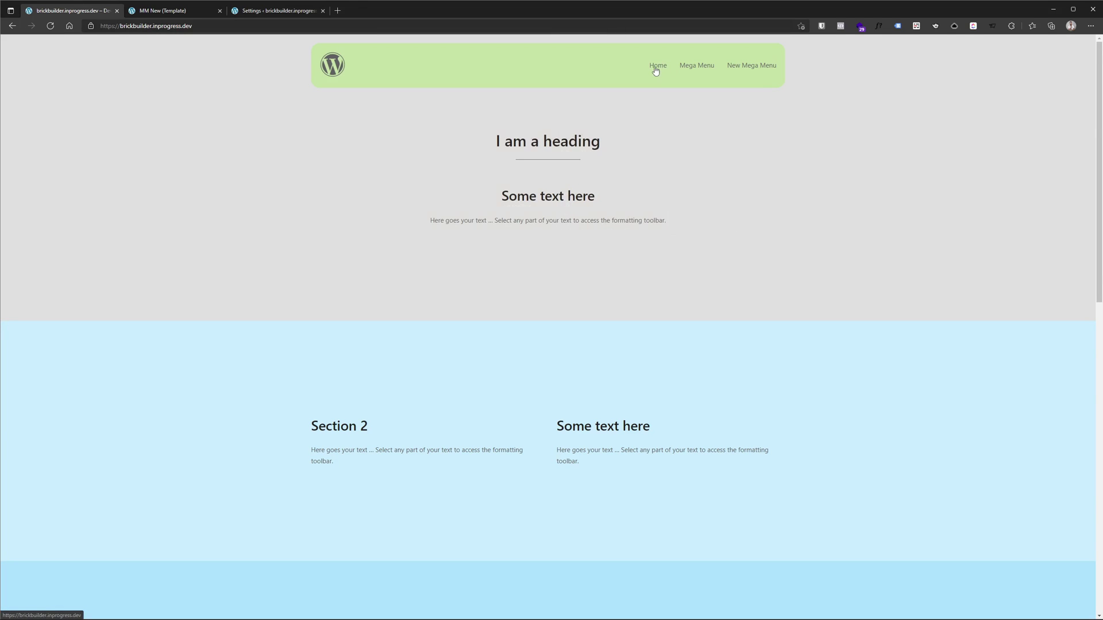
- Back in Custom Code, highlight the .sub-menu positioning rules, including max-width: 1140px
mouse_move(711, 69)
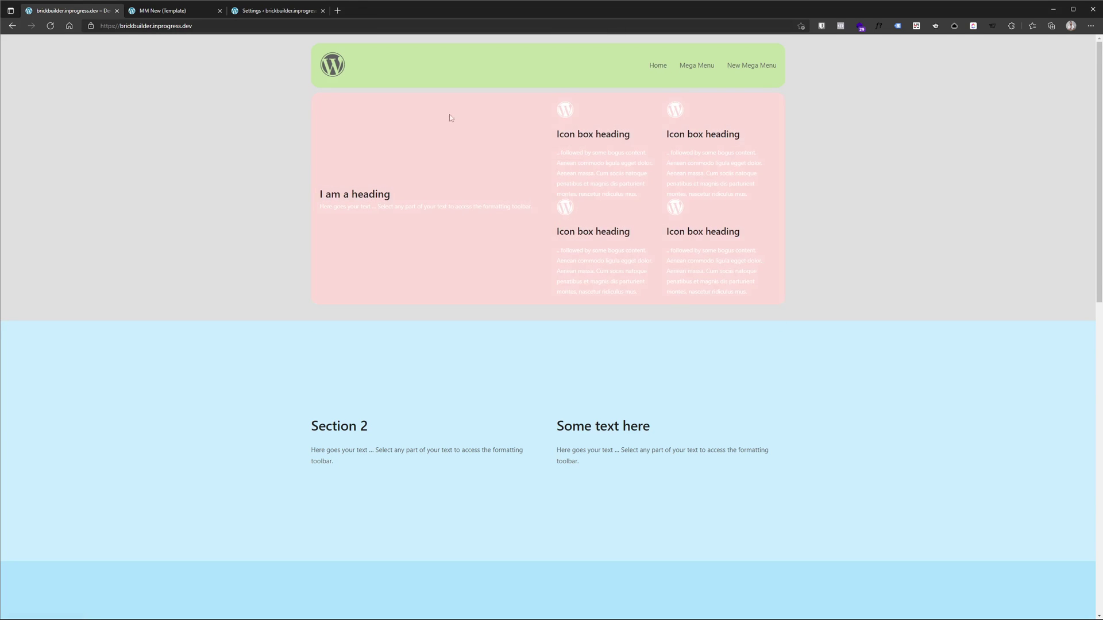
left_click(172, 10)
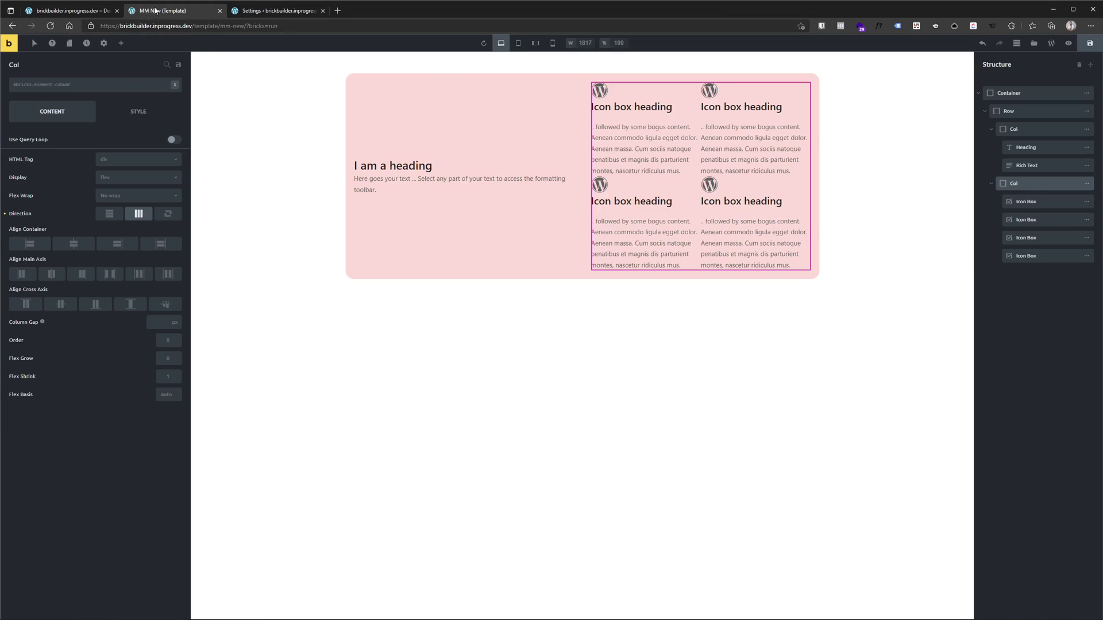
left_click(281, 11)
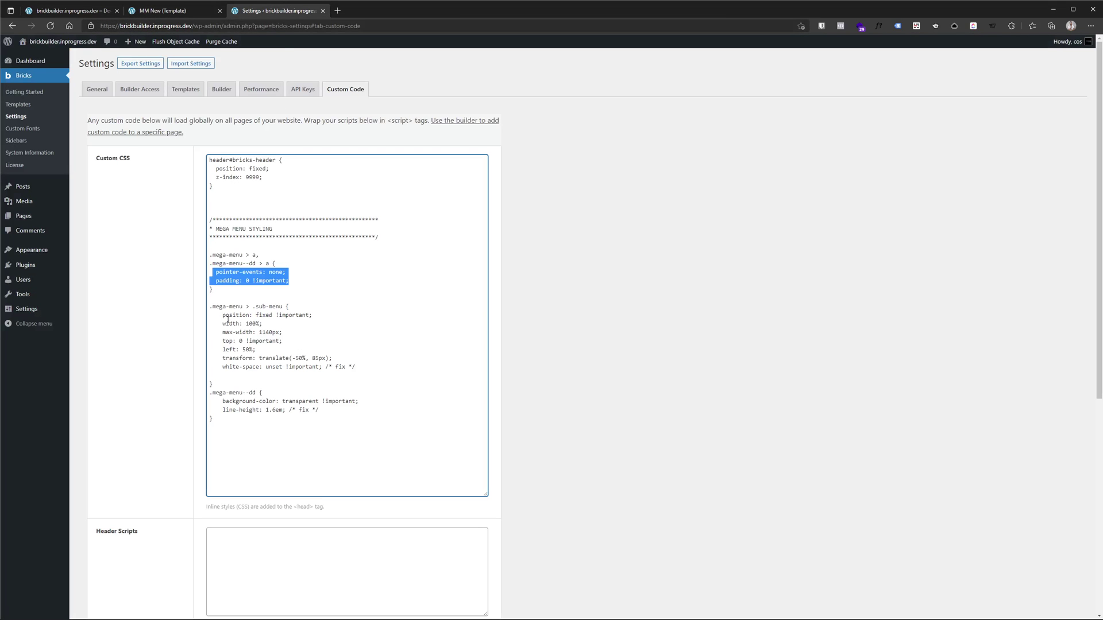
left_click_drag(224, 315, 350, 363)
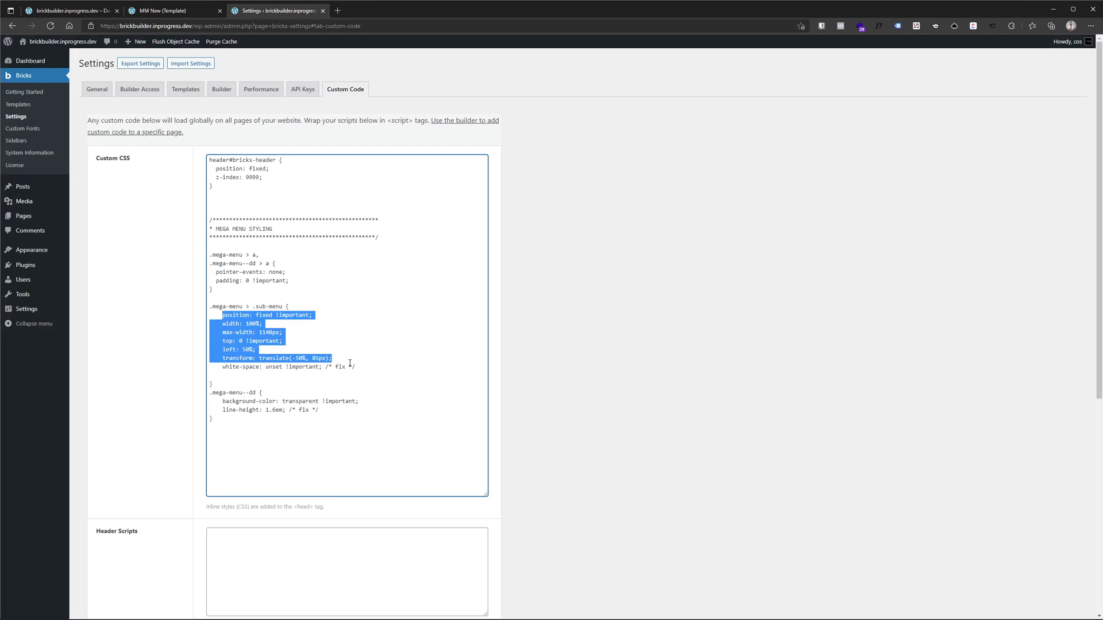
left_click_drag(283, 333, 223, 335)
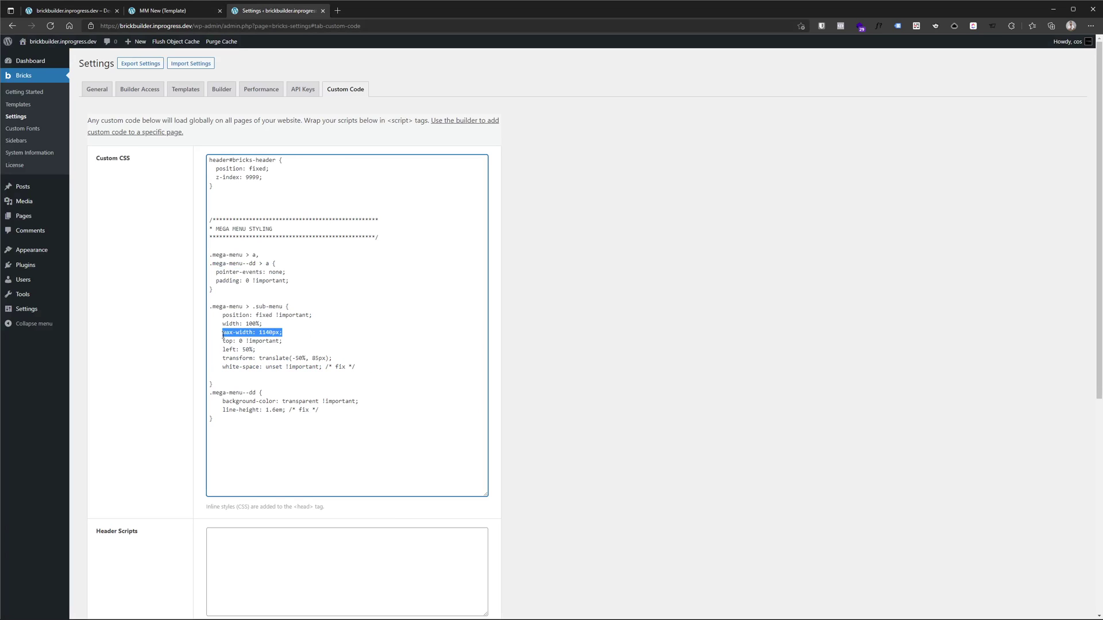
left_click(300, 335)
left_click_drag(301, 335, 223, 333)
- On the live front page, hover New Mega Menu and Mega Menu to compare their dropdowns
left_click(51, 11)
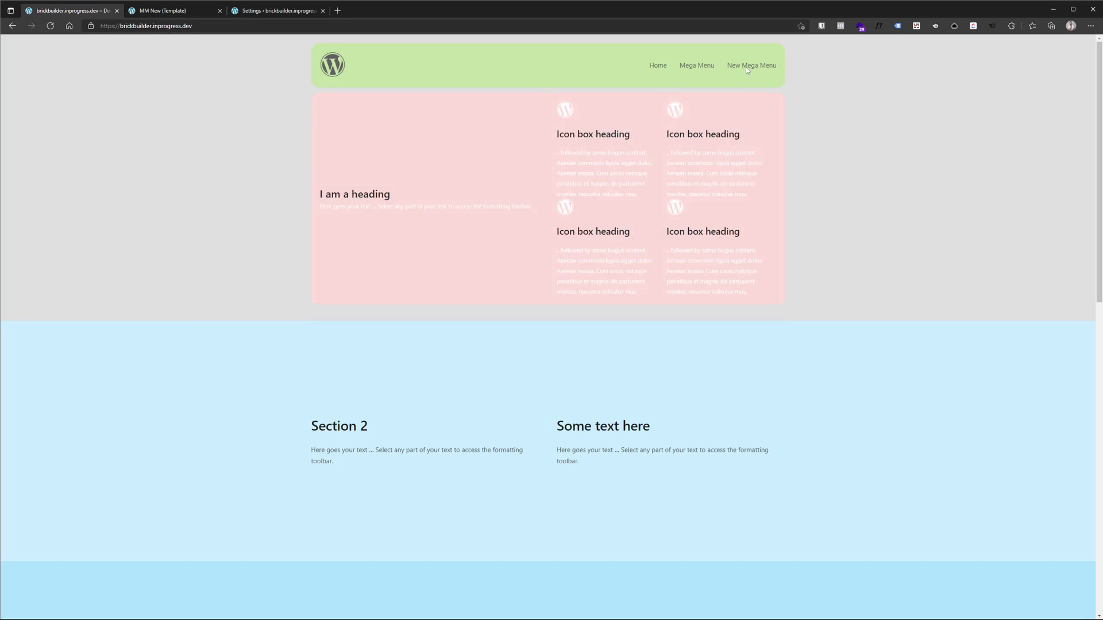
mouse_move(715, 66)
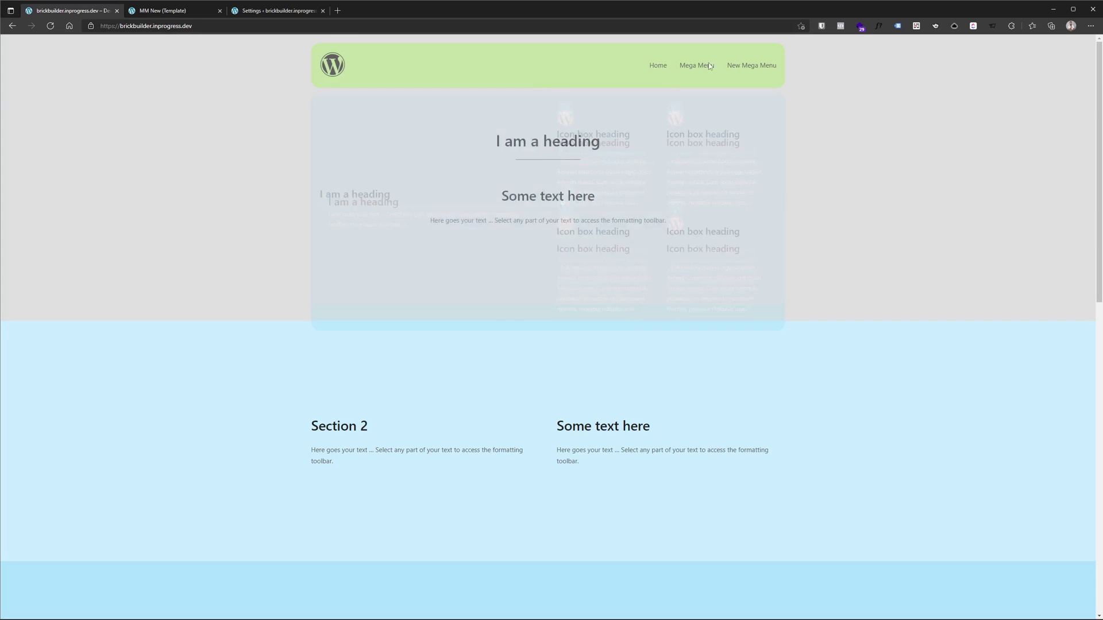